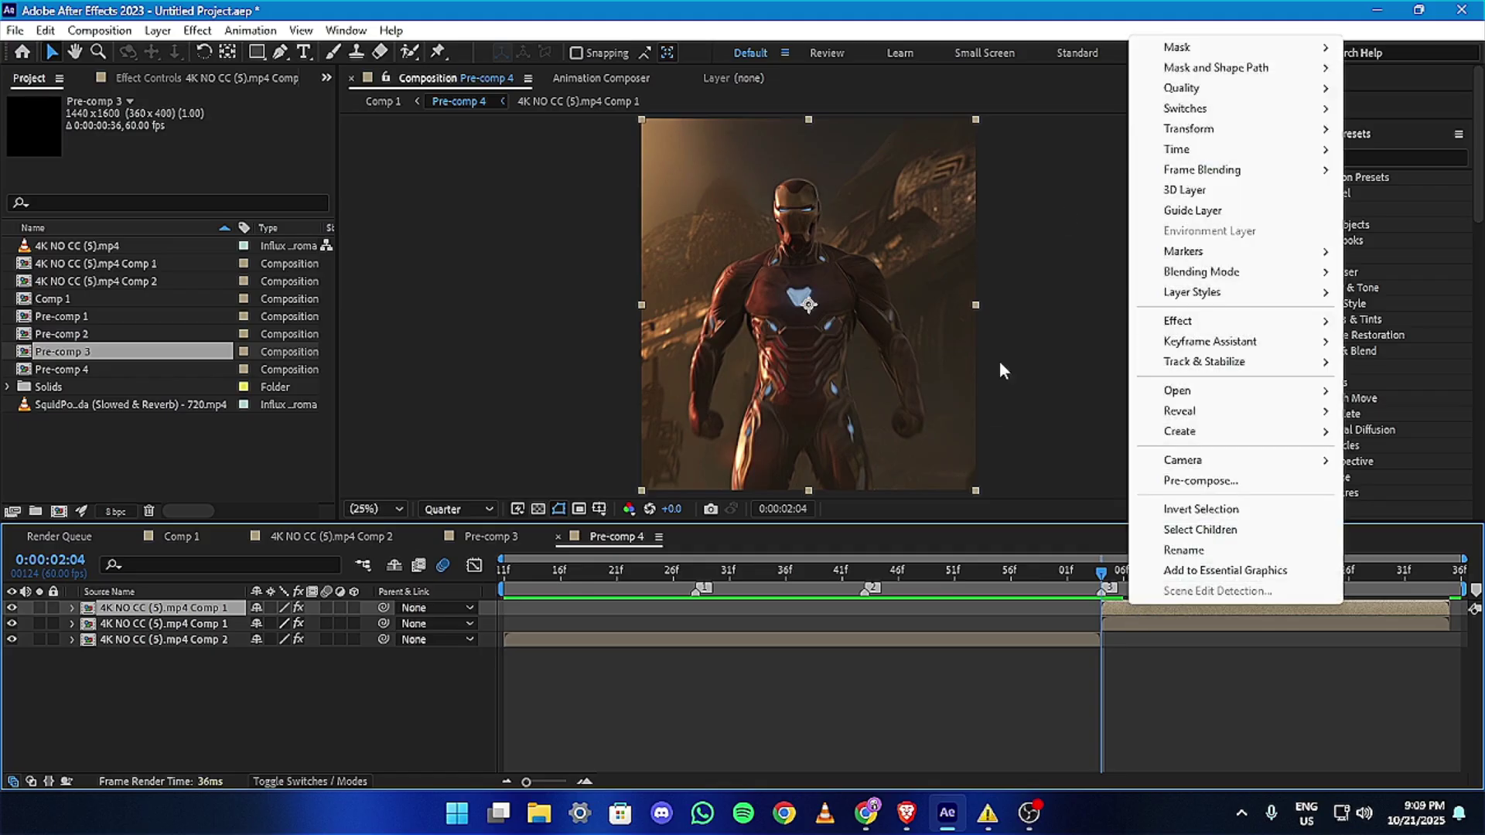
Freeze the top Iron Man layer's frame at 0:00:02:04 and trim the layer to run from marker 1 to marker 3.
mouse_move(1183, 149)
left_click(958, 210)
left_click_drag(1120, 605, 708, 607)
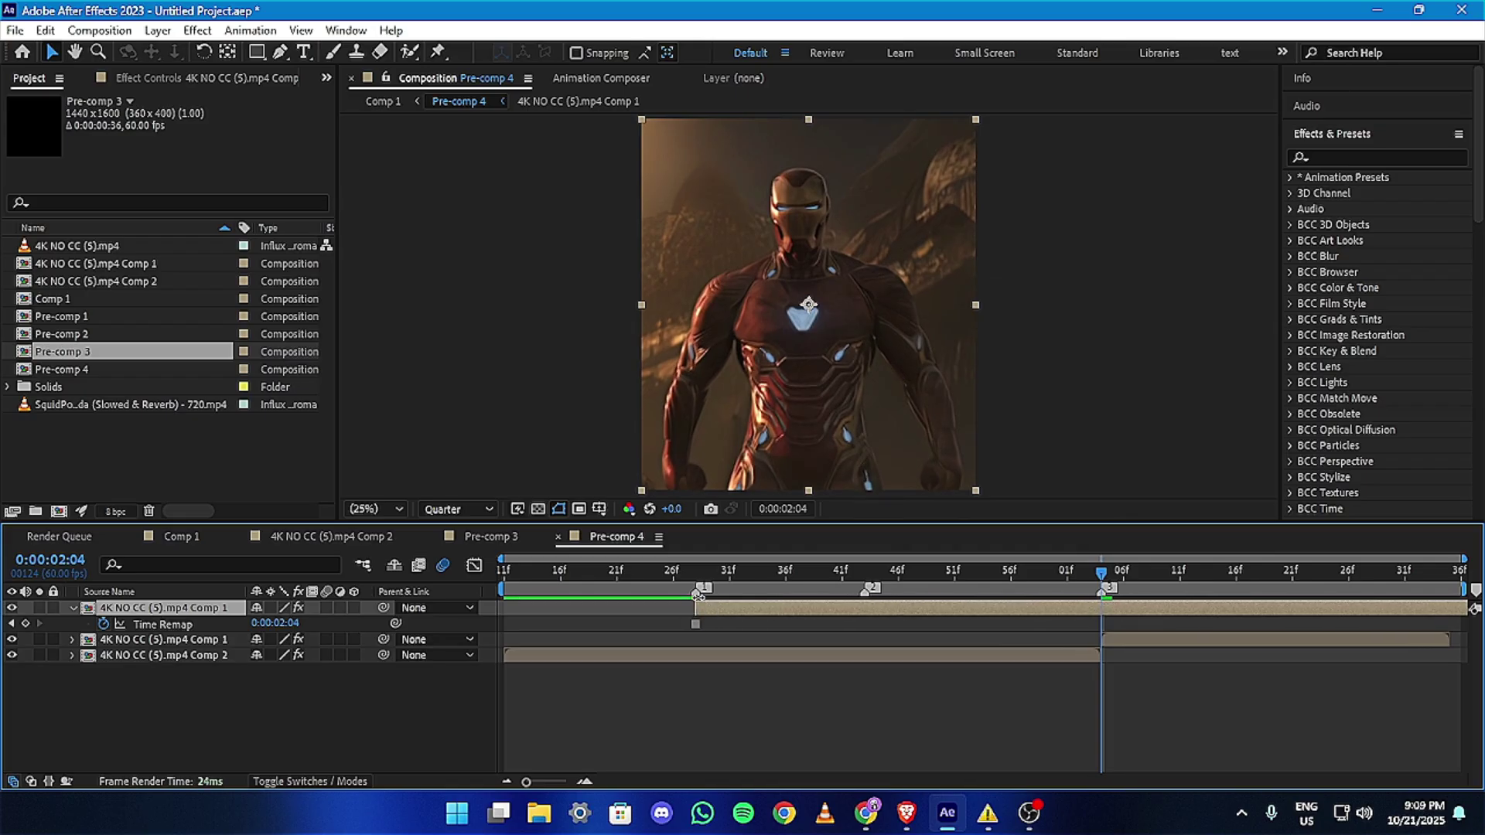
right_click(698, 593)
left_click(1140, 610)
key("alt+]")
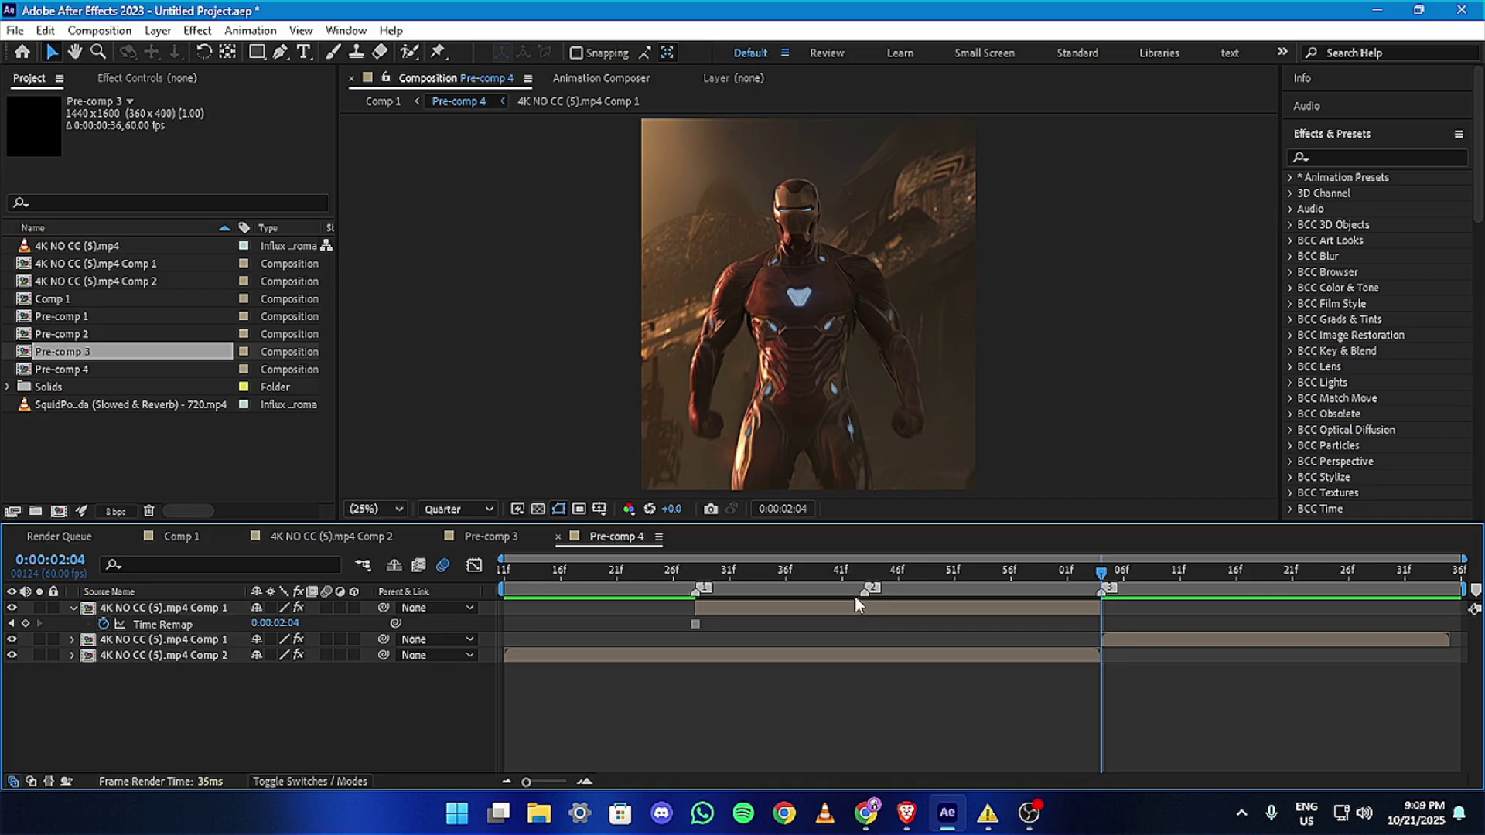
Duplicate the frozen layer and trim the copy's start to marker 2.
left_click(873, 601)
key("ctrl+d")
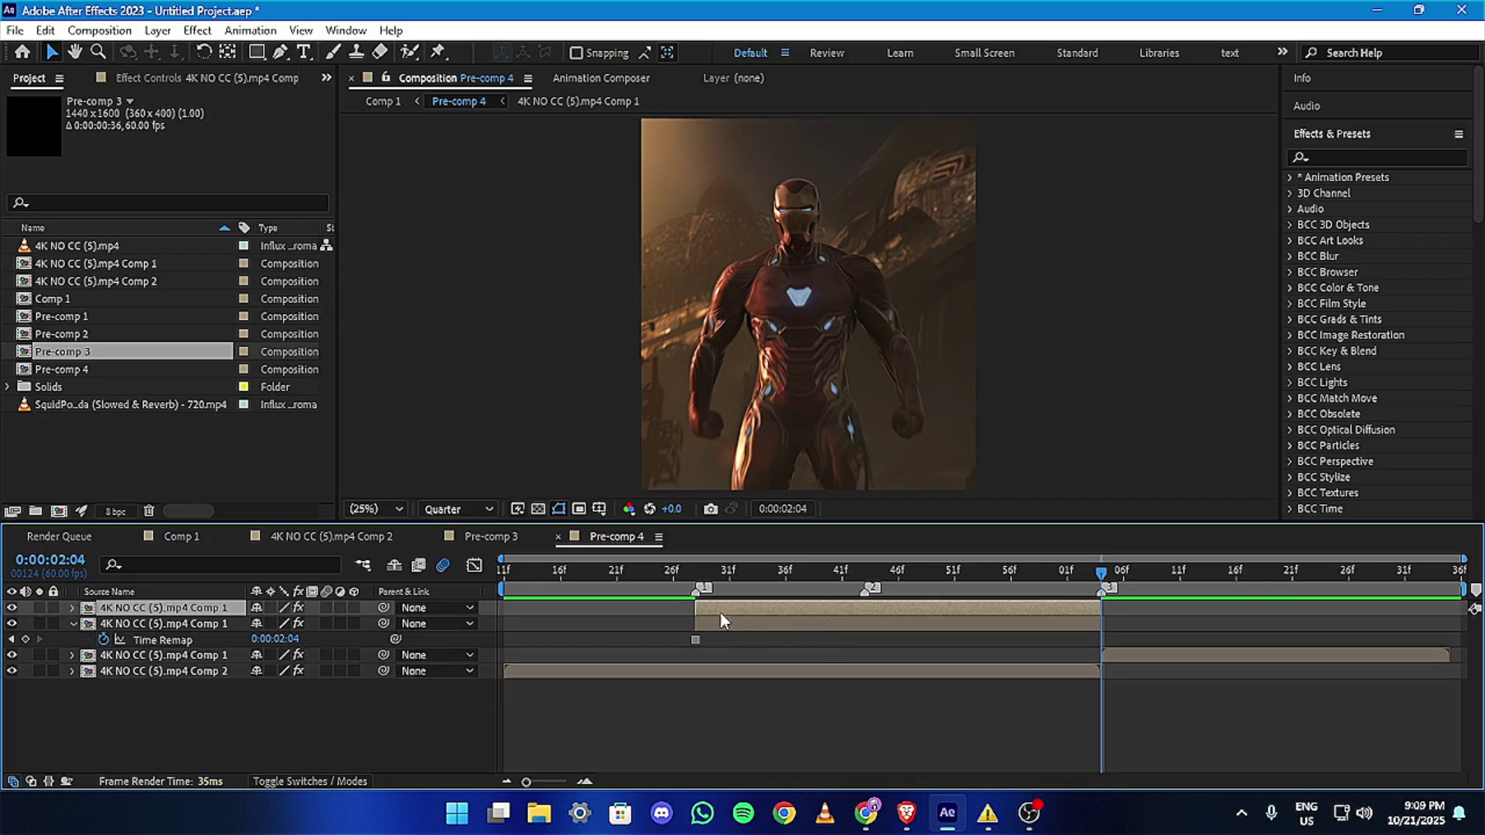
left_click_drag(689, 602, 774, 582)
key("space")
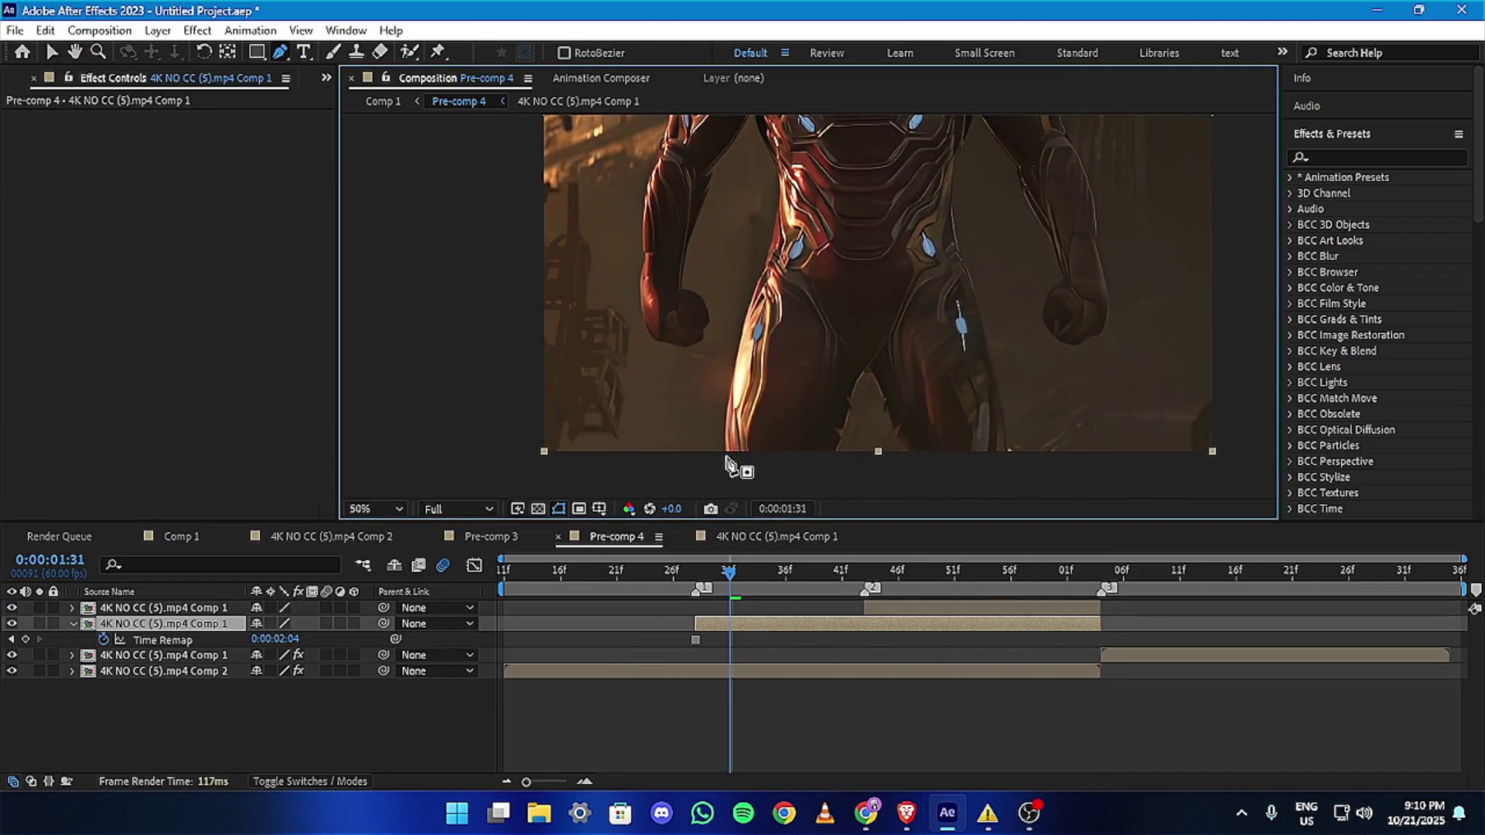
Start a Pen mask on the frozen layer at marker 1, tracing the figure's left-side leg, waist, inner arm and fist.
left_click(734, 371)
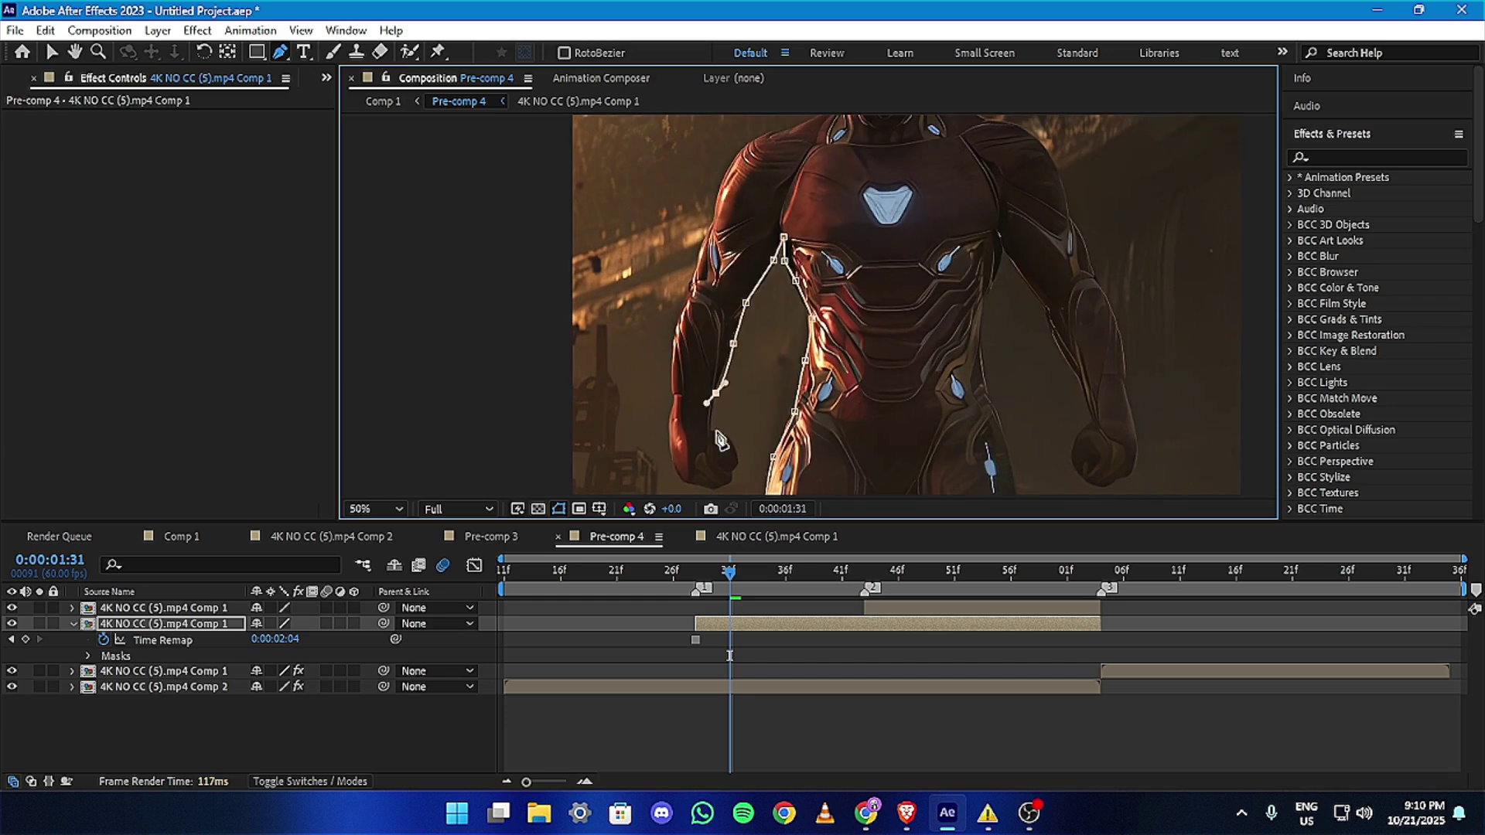
left_click(714, 431)
left_click(733, 439)
left_click(736, 462)
left_click(724, 483)
left_click(693, 486)
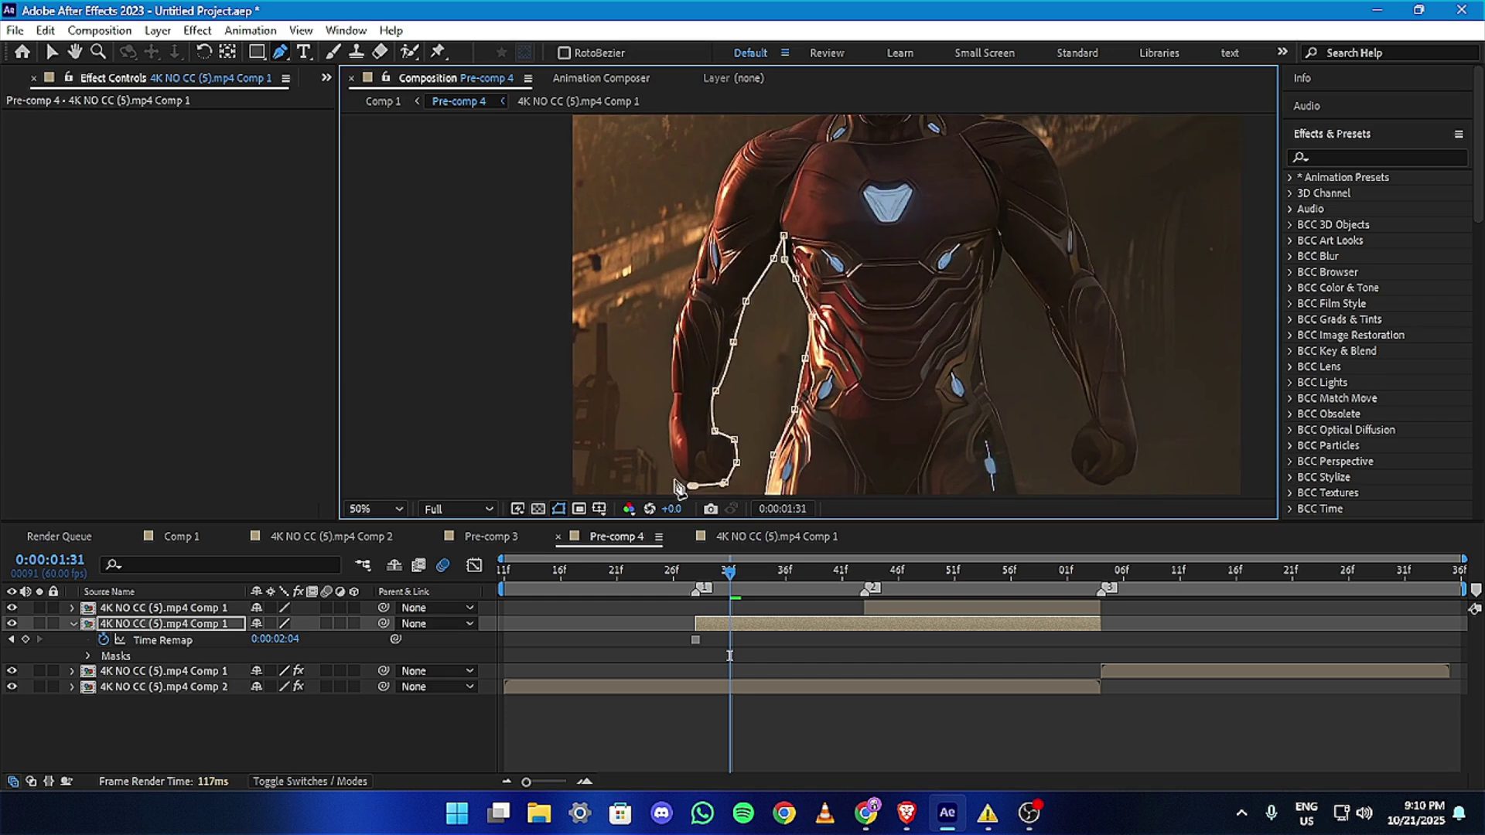
Continue the body mask up the outer left-side arm, over the shoulder and around the base of the neck.
left_click_drag(831, 284, 813, 492)
left_click(737, 346)
left_click(750, 337)
left_click(799, 327)
left_click(808, 311)
left_click(828, 305)
scroll(857, 367, "up", 2)
left_click_drag(860, 370, 855, 494)
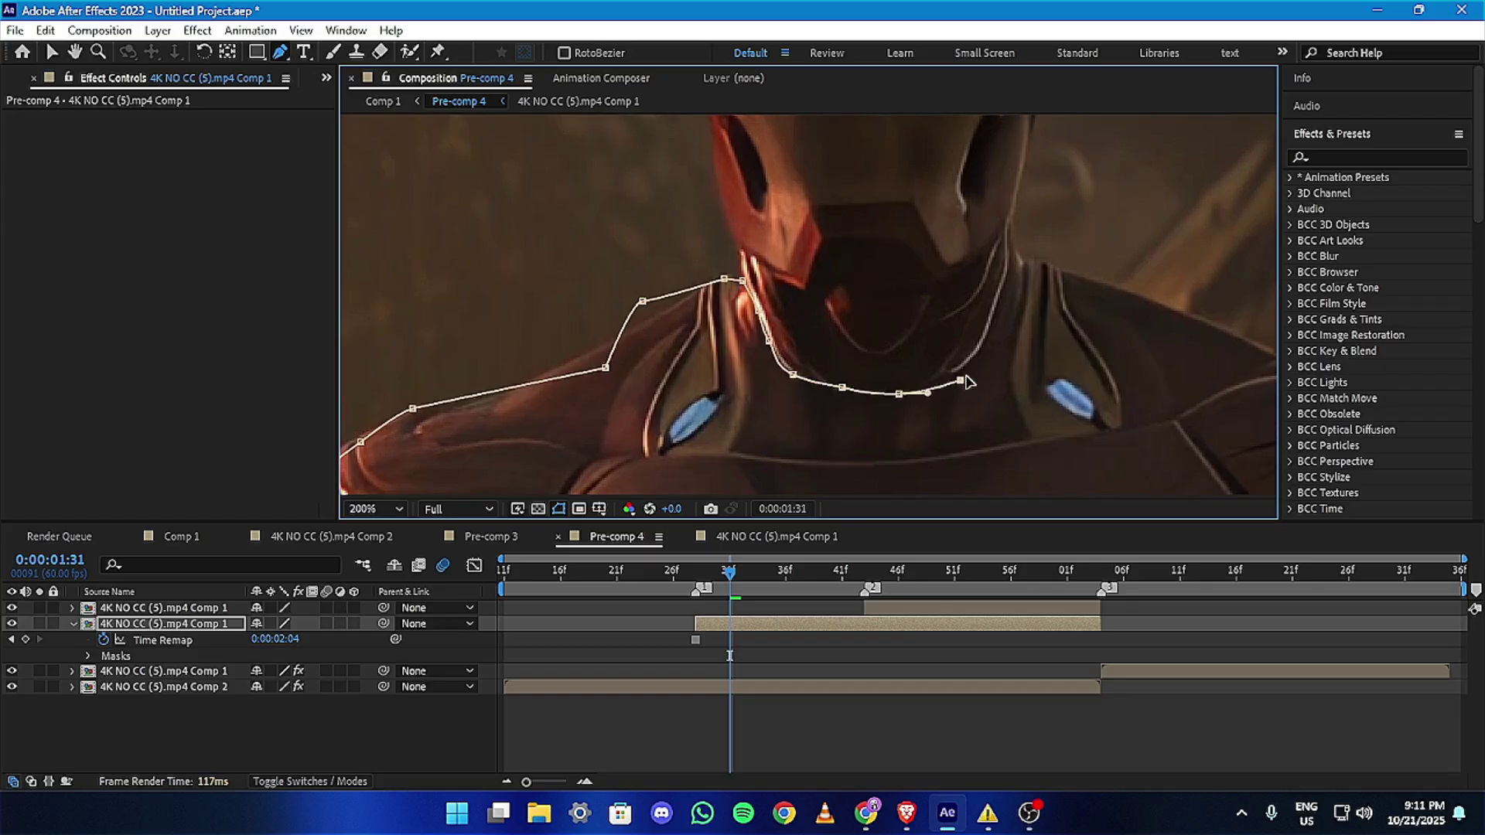
Extend the body mask along the right-side shoulder and down the outer edge of that arm.
scroll(878, 265, "down", 2)
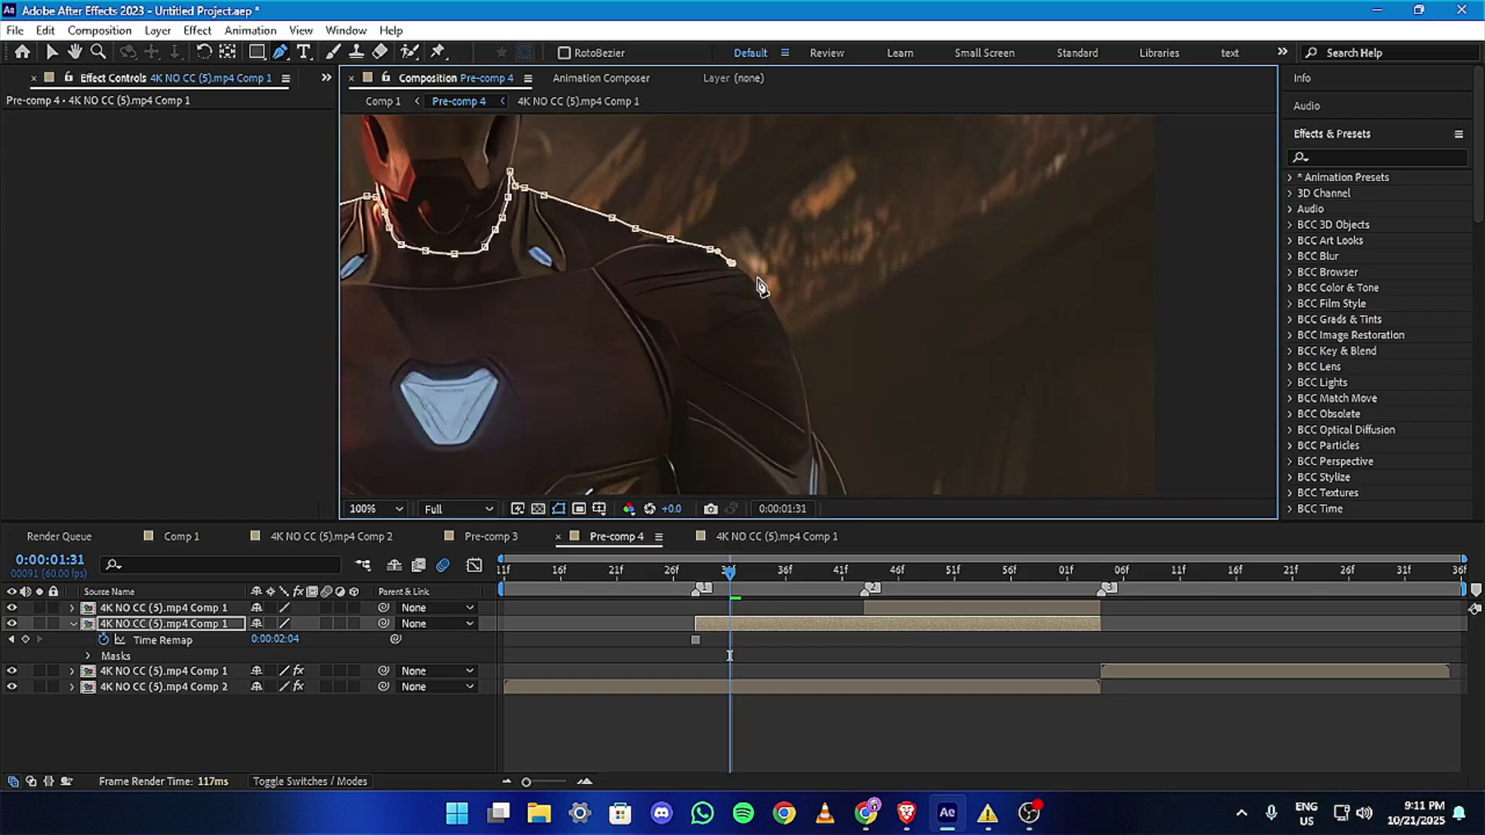
left_click(810, 421)
left_click_drag(850, 386, 682, 256)
left_click(702, 421)
left_click_drag(768, 378, 744, 206)
left_click(709, 383)
left_click(612, 264)
left_click(612, 322)
Trace the body mask around the right-side fist and back up the inner arm towards the armpit.
left_click_drag(709, 418, 750, 400)
left_click(484, 314)
left_click(524, 241)
left_click(715, 321)
left_click(678, 262)
left_click(658, 186)
left_click_drag(660, 188, 748, 336)
left_click(698, 264)
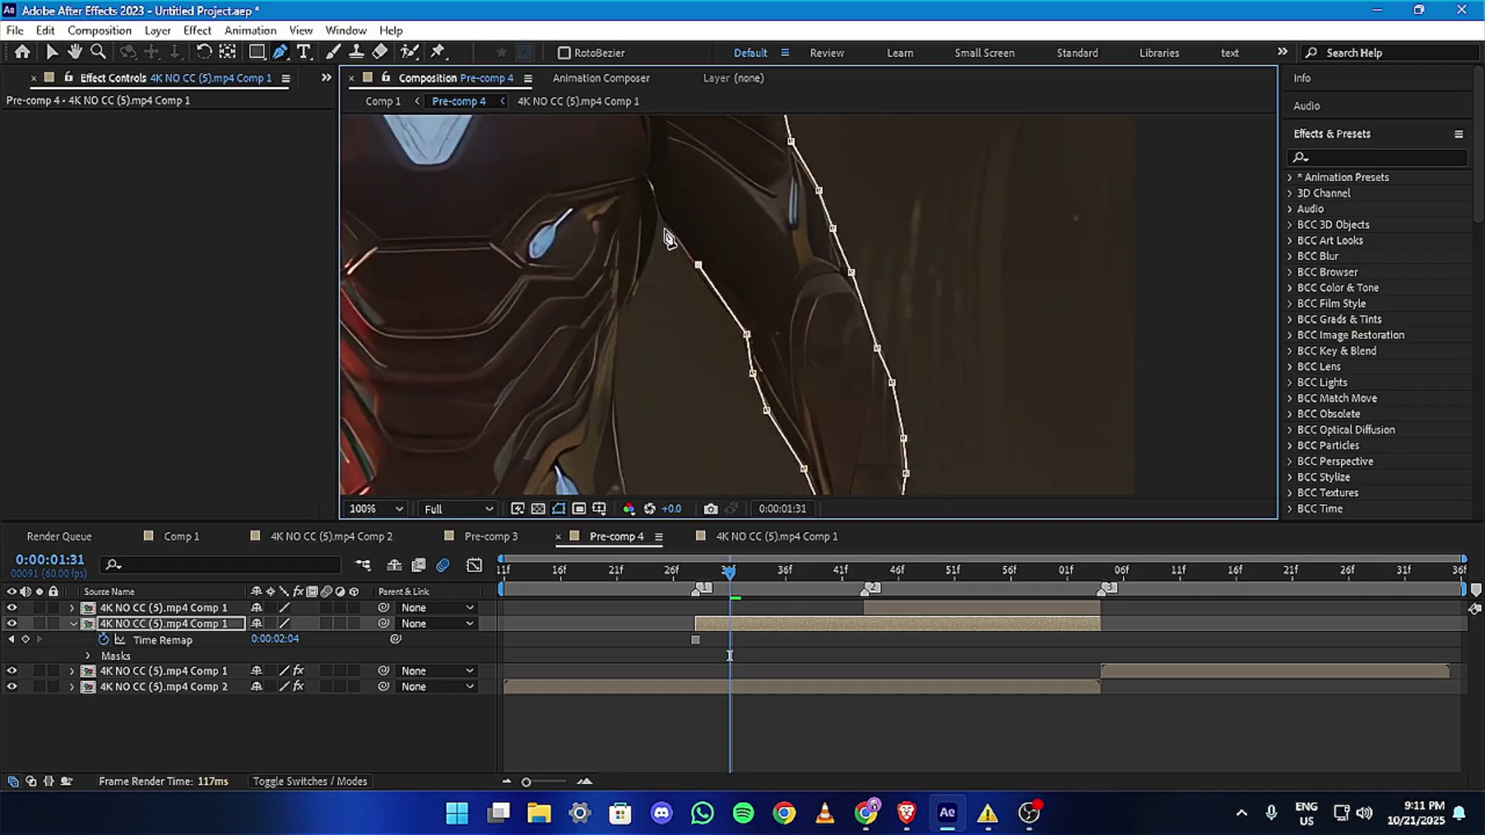
Trace the body mask down the right side of the torso and around both legs, closing it at its first point.
left_click(631, 291)
left_click_drag(658, 486, 573, 158)
left_click(613, 282)
left_click_drag(652, 298, 611, 161)
left_click(600, 280)
left_click(612, 356)
left_click(620, 407)
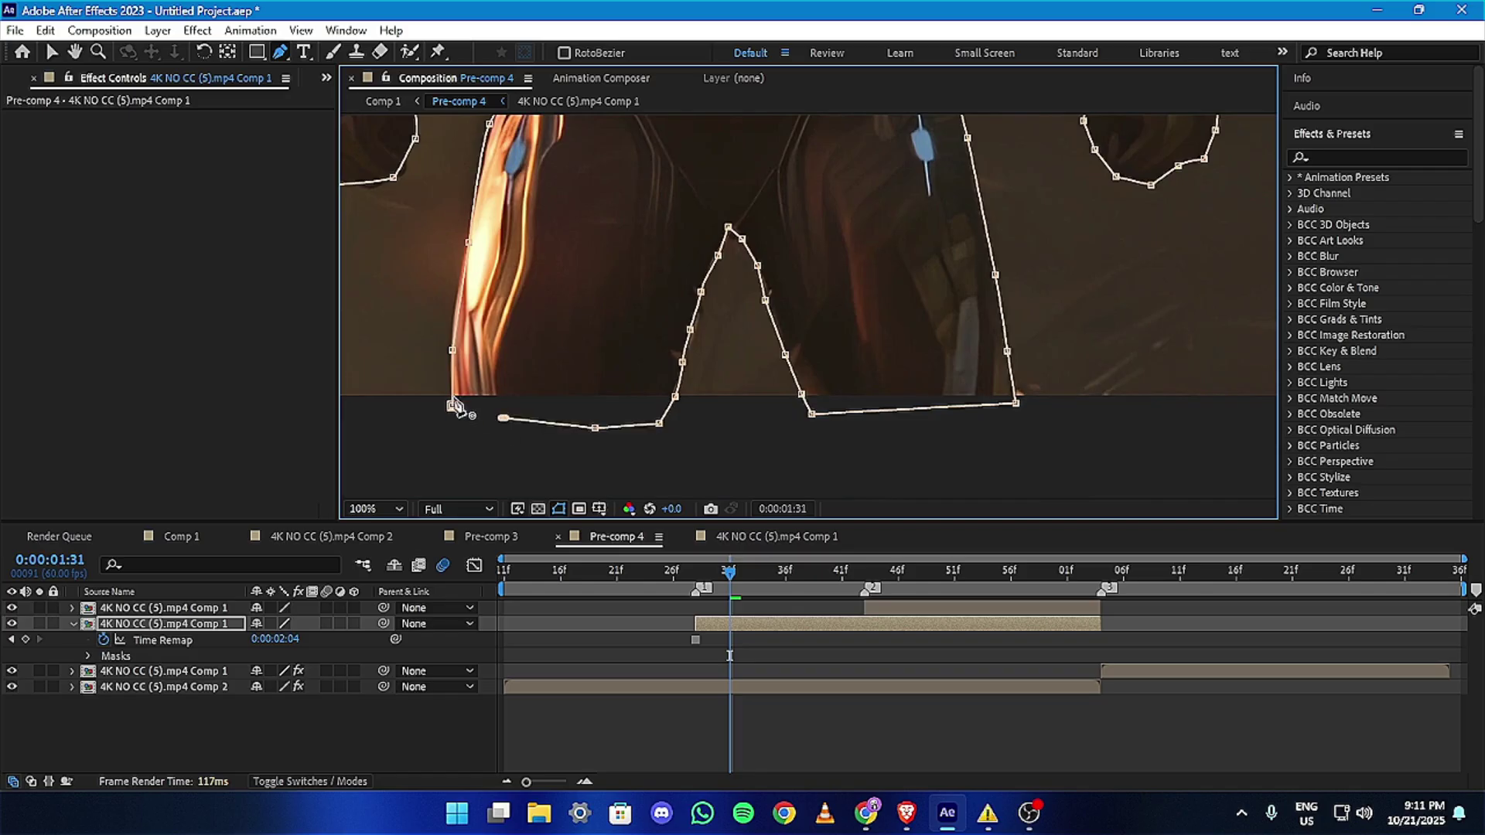
scroll(456, 406, "down", 3)
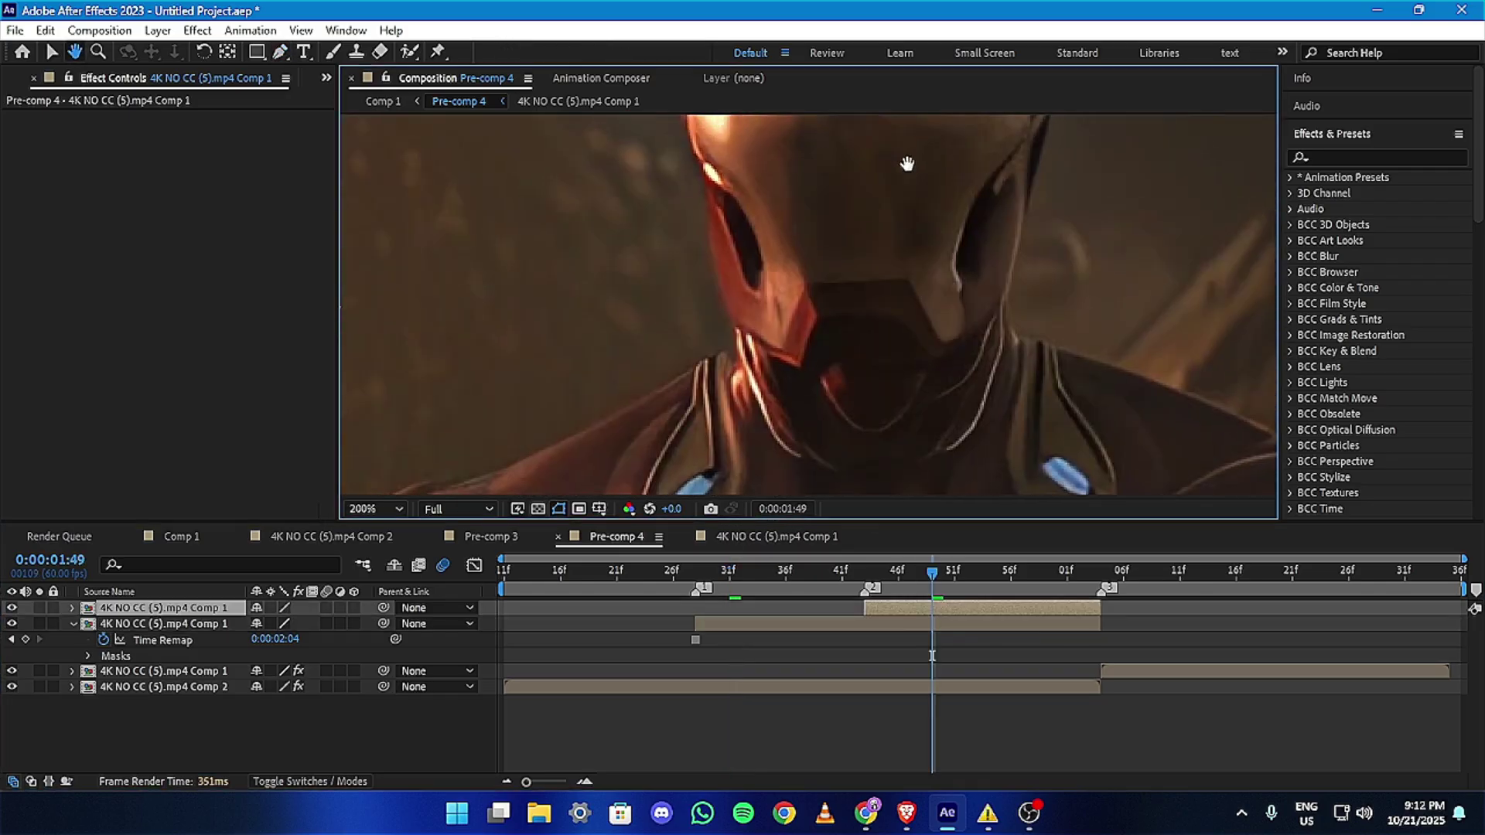
Start a Pen mask on the top frozen layer at 0:00:01:49, tracing from the neck up the left side of the helmet.
left_click(861, 474)
left_click(809, 460)
left_click(778, 439)
left_click(739, 347)
left_click(709, 225)
left_click_drag(706, 228, 807, 418)
left_click(801, 368)
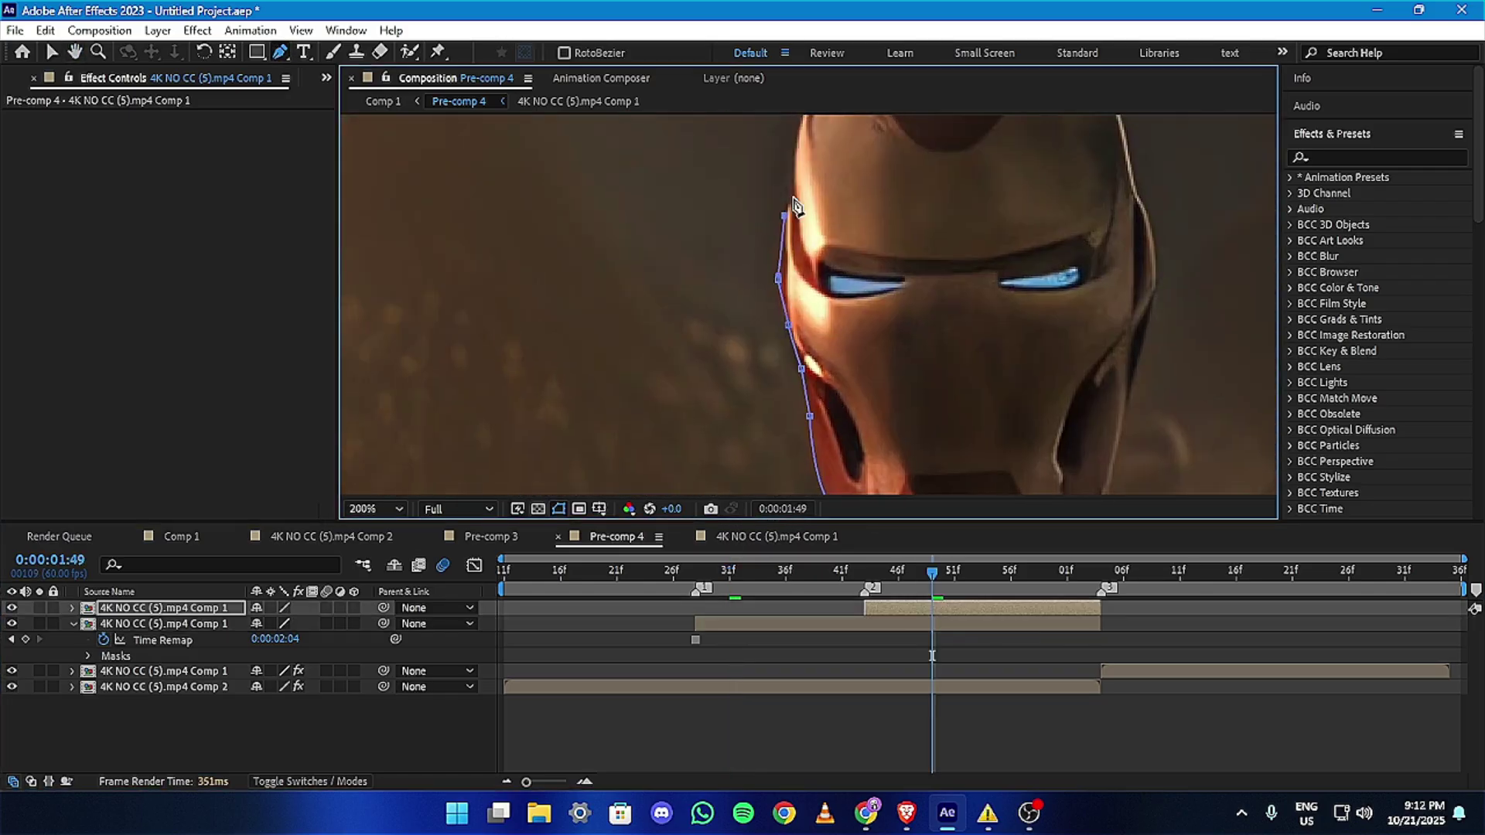
Continue the head mask up the left side and over the crown of the helmet.
left_click(795, 195)
left_click(796, 149)
left_click_drag(798, 149, 835, 346)
left_click(838, 314)
left_click(860, 276)
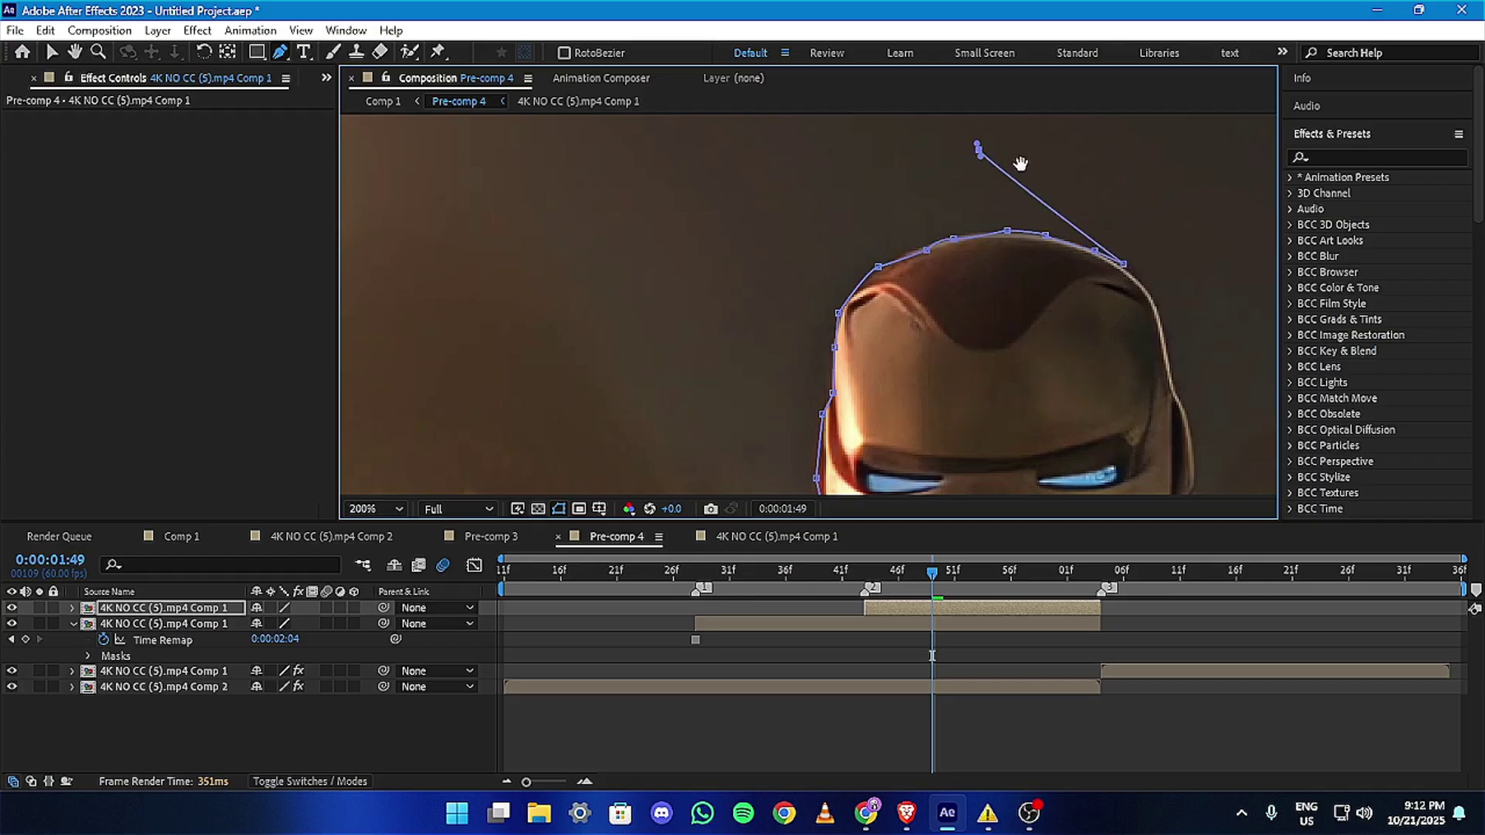
left_click_drag(976, 142, 899, 189)
Trace the head mask down the right side of the helmet to the neck and close it.
left_click(938, 267)
left_click(949, 344)
left_click_drag(967, 431, 875, 245)
left_click(854, 275)
left_click_drag(973, 268, 905, 109)
left_click(764, 216)
left_click(758, 232)
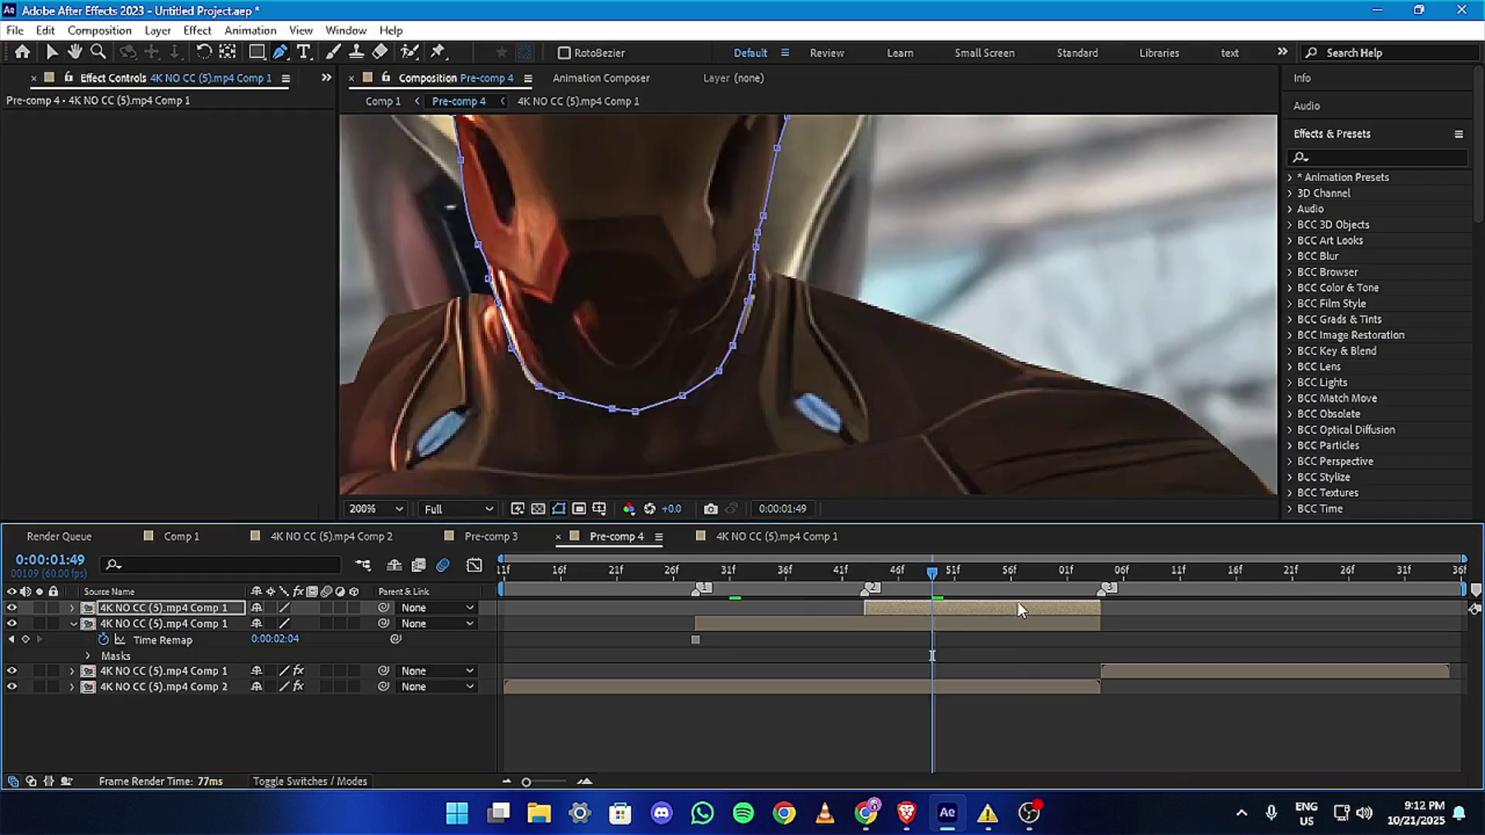
Fit the whole composition in the viewer and preview the masked body and head cutouts.
left_click(774, 571)
left_click(375, 507)
left_click(371, 199)
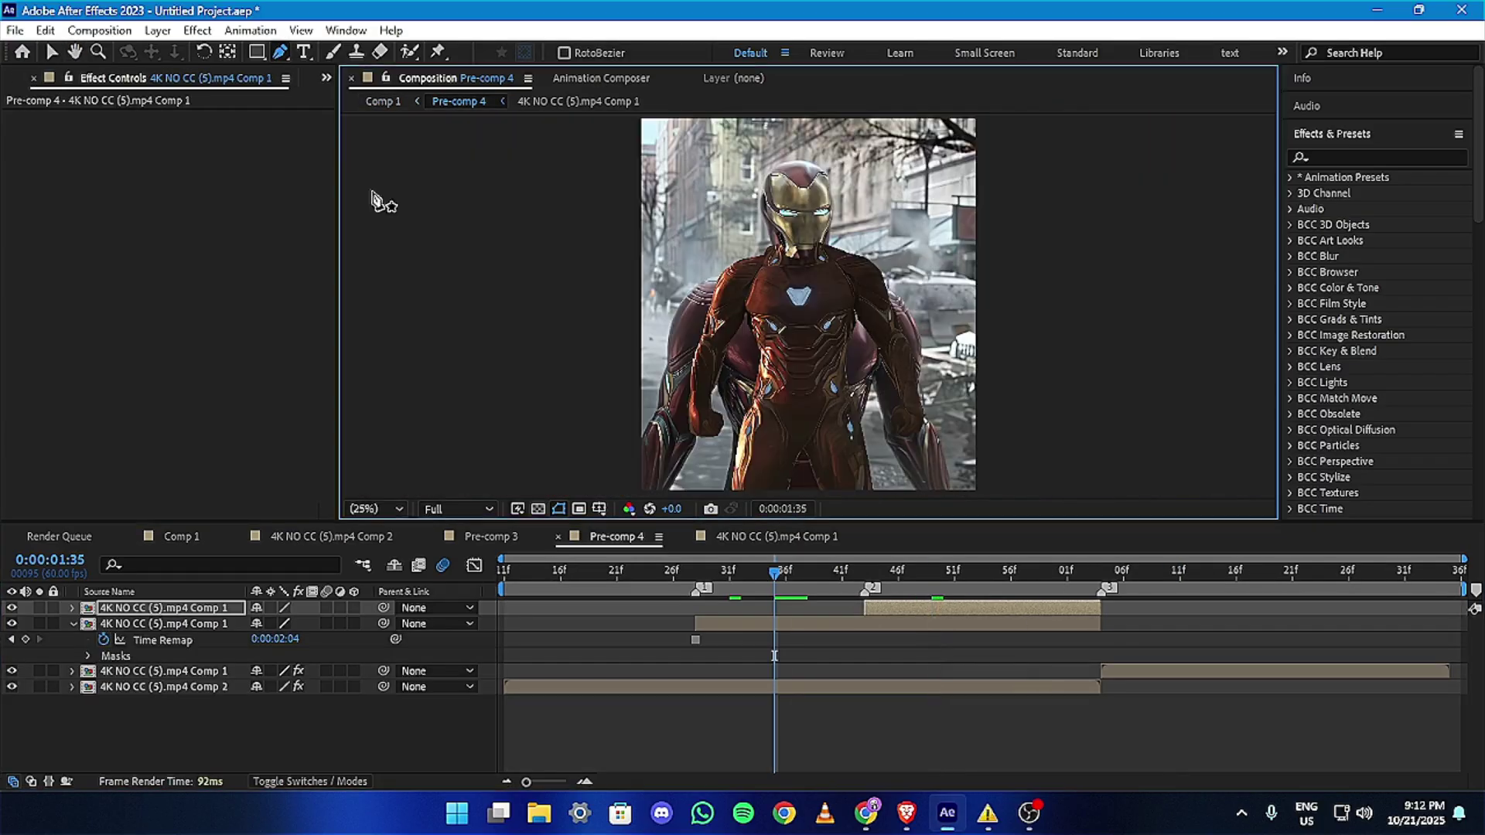
left_click(51, 52)
left_click(883, 661)
left_click(584, 571)
key("space")
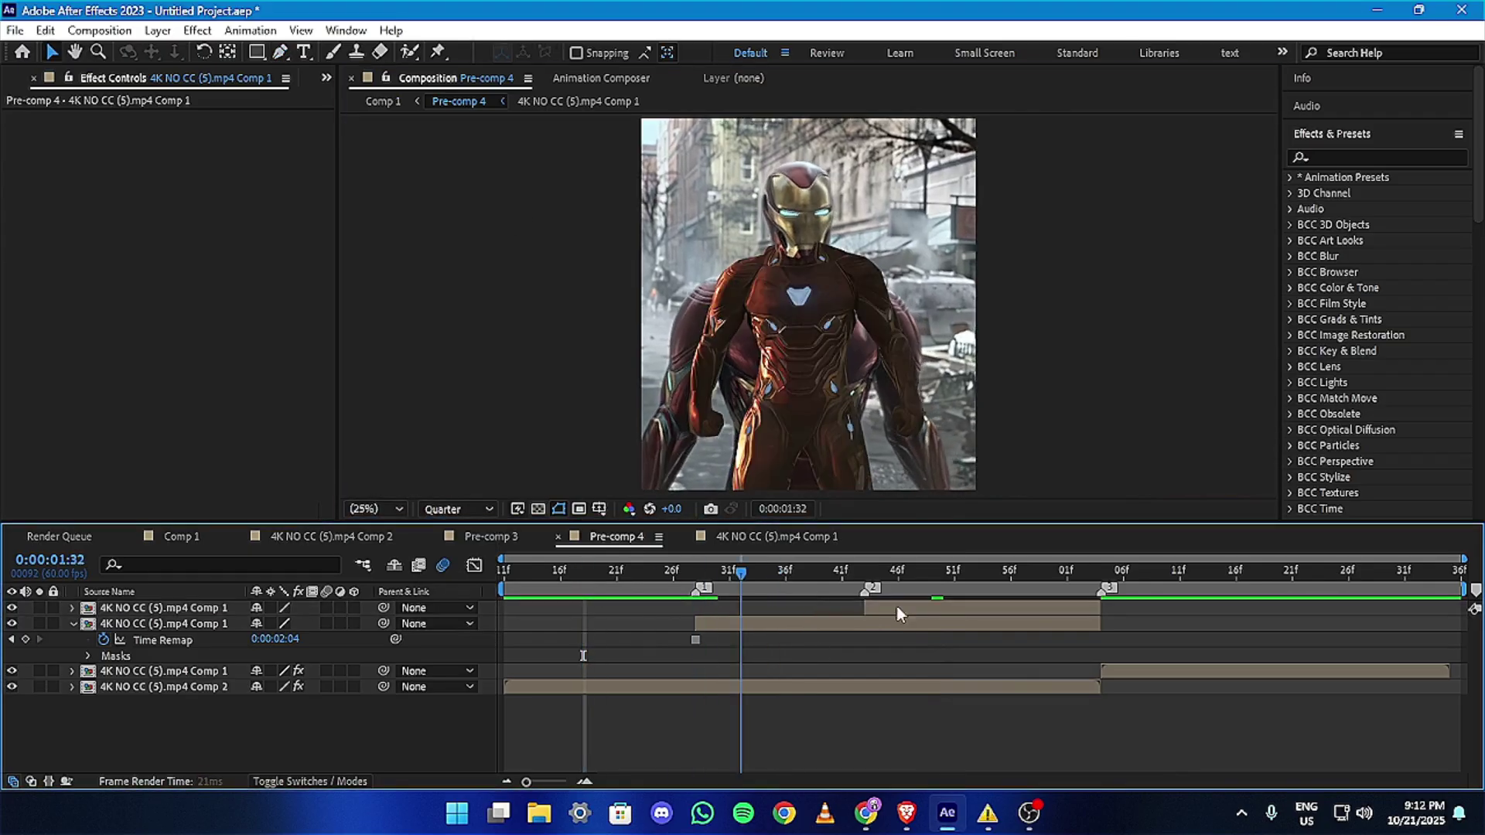
key("space")
Add a white solid directly above the masked body layer and trim its start to marker 1 at 0:00:01:28.
left_click(777, 623)
key("i")
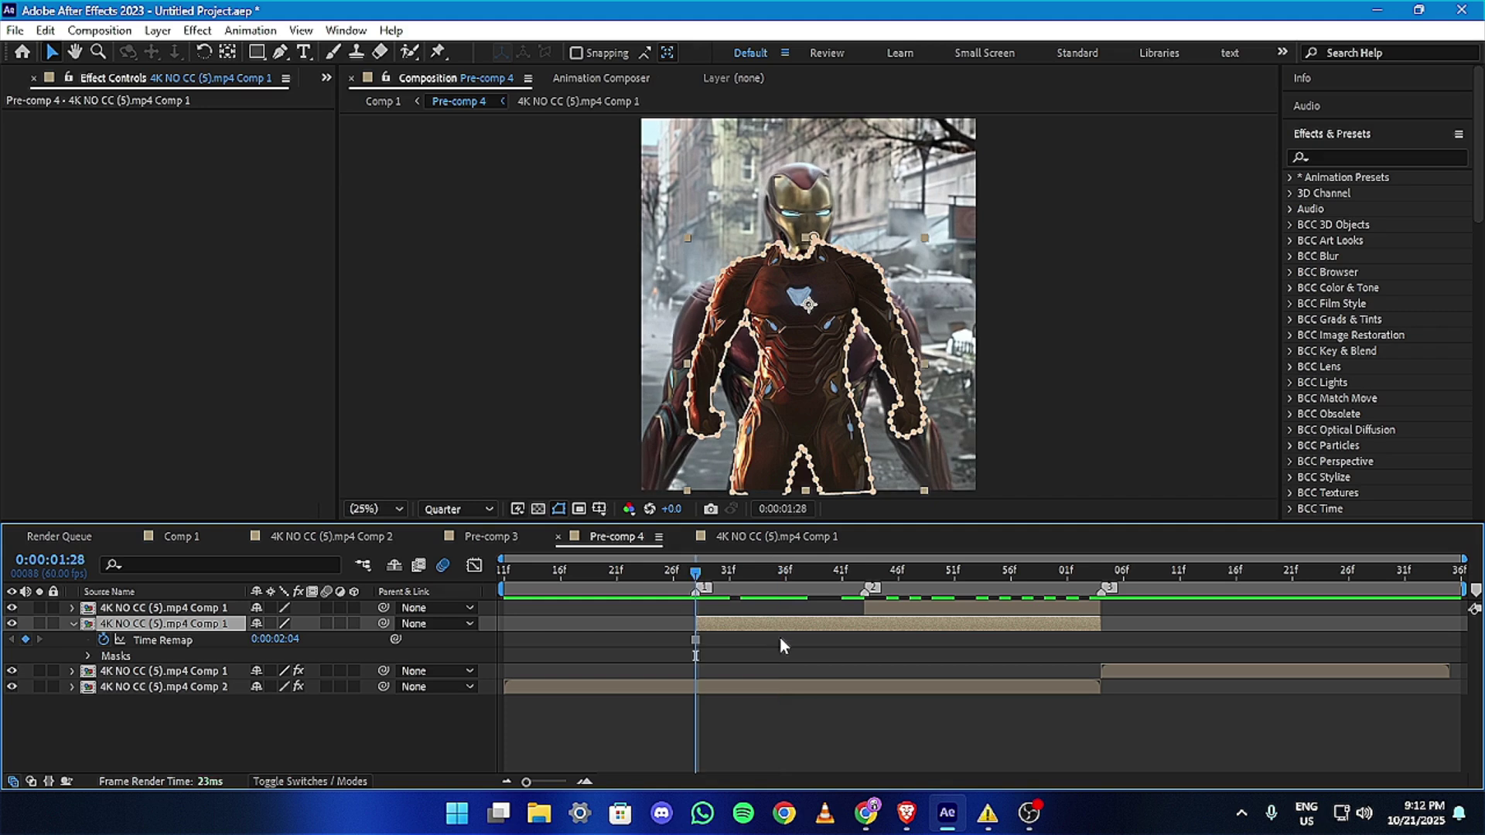
mouse_move(820, 579)
left_mouse_down()
mouse_move(895, 584)
mouse_move(743, 614)
mouse_move(701, 597)
left_mouse_up()
left_click(744, 614)
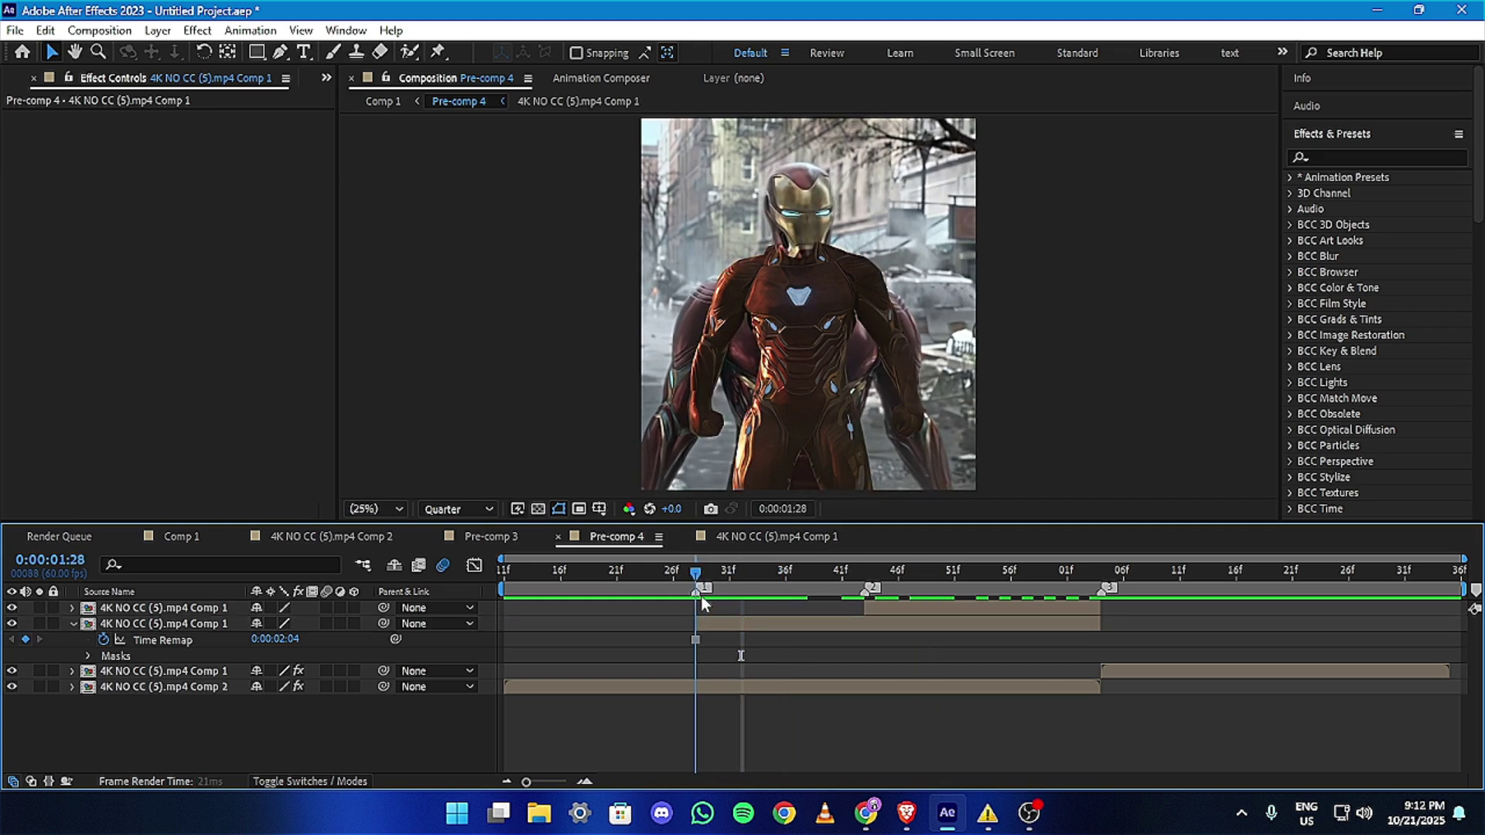
left_click(715, 618)
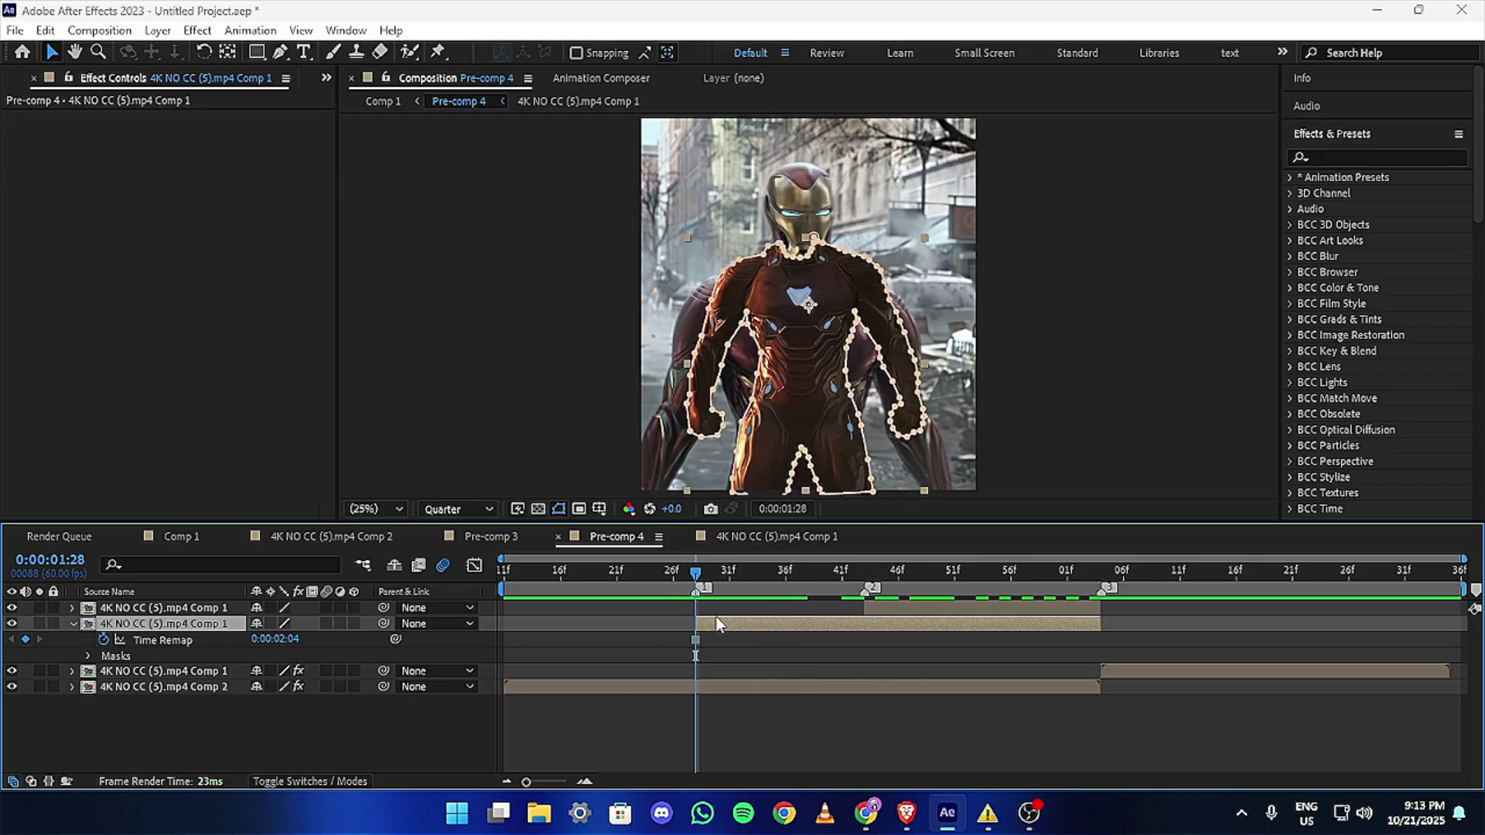
key("ctrl+y")
left_click(796, 567)
key("ctrl+shift+d")
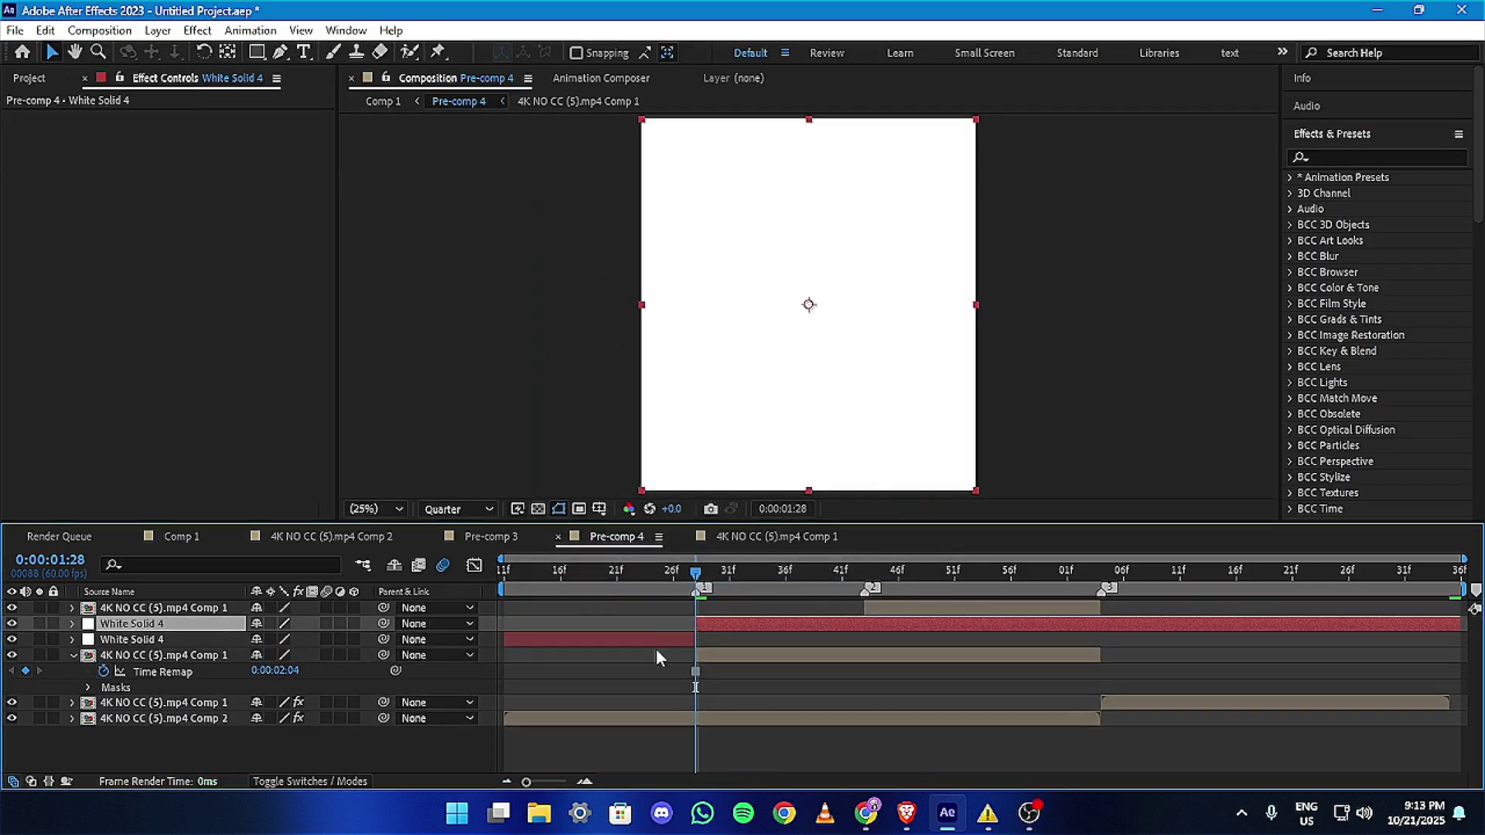
left_click(662, 642)
key("Delete")
Split the white solid at 0:00:01:45 and delete the part after it.
left_click(889, 586)
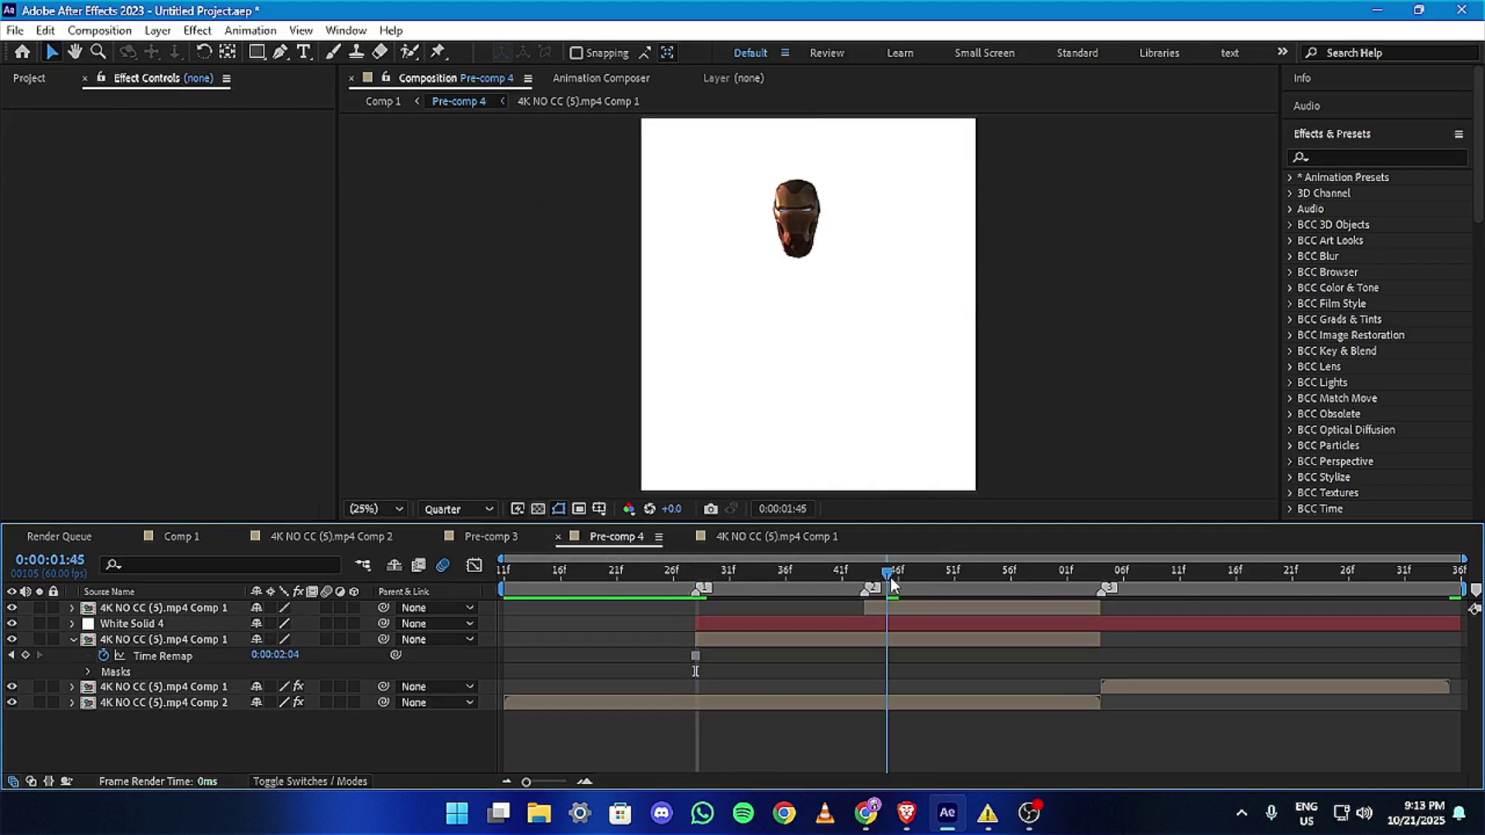
left_click(893, 619)
key("ctrl+shift+d")
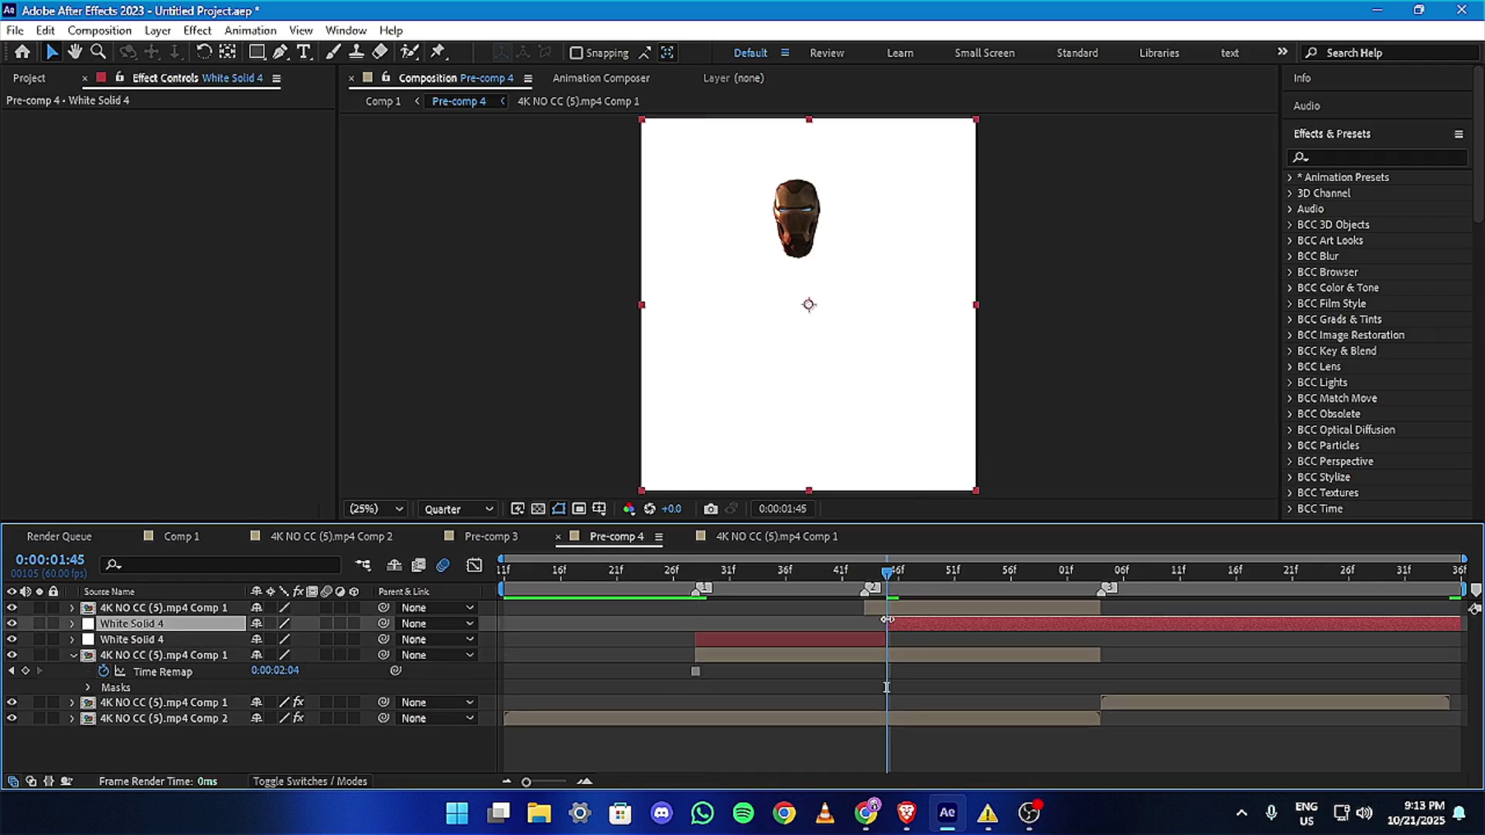
key("Delete")
left_click(857, 625)
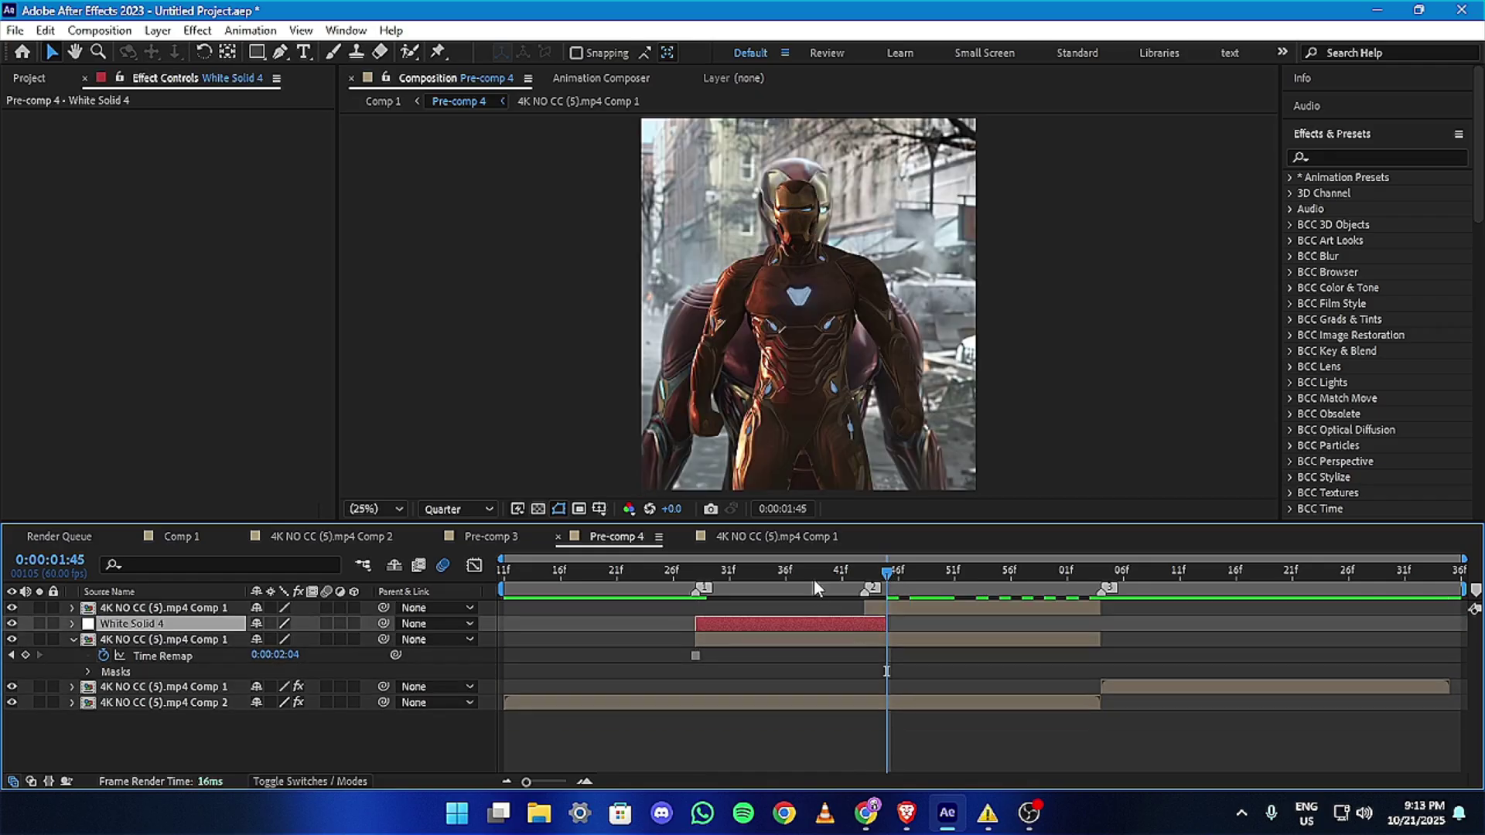
Copy the body layer's Mask 1 onto the white solid.
left_click_drag(812, 576, 784, 628)
left_click(787, 637)
key("m")
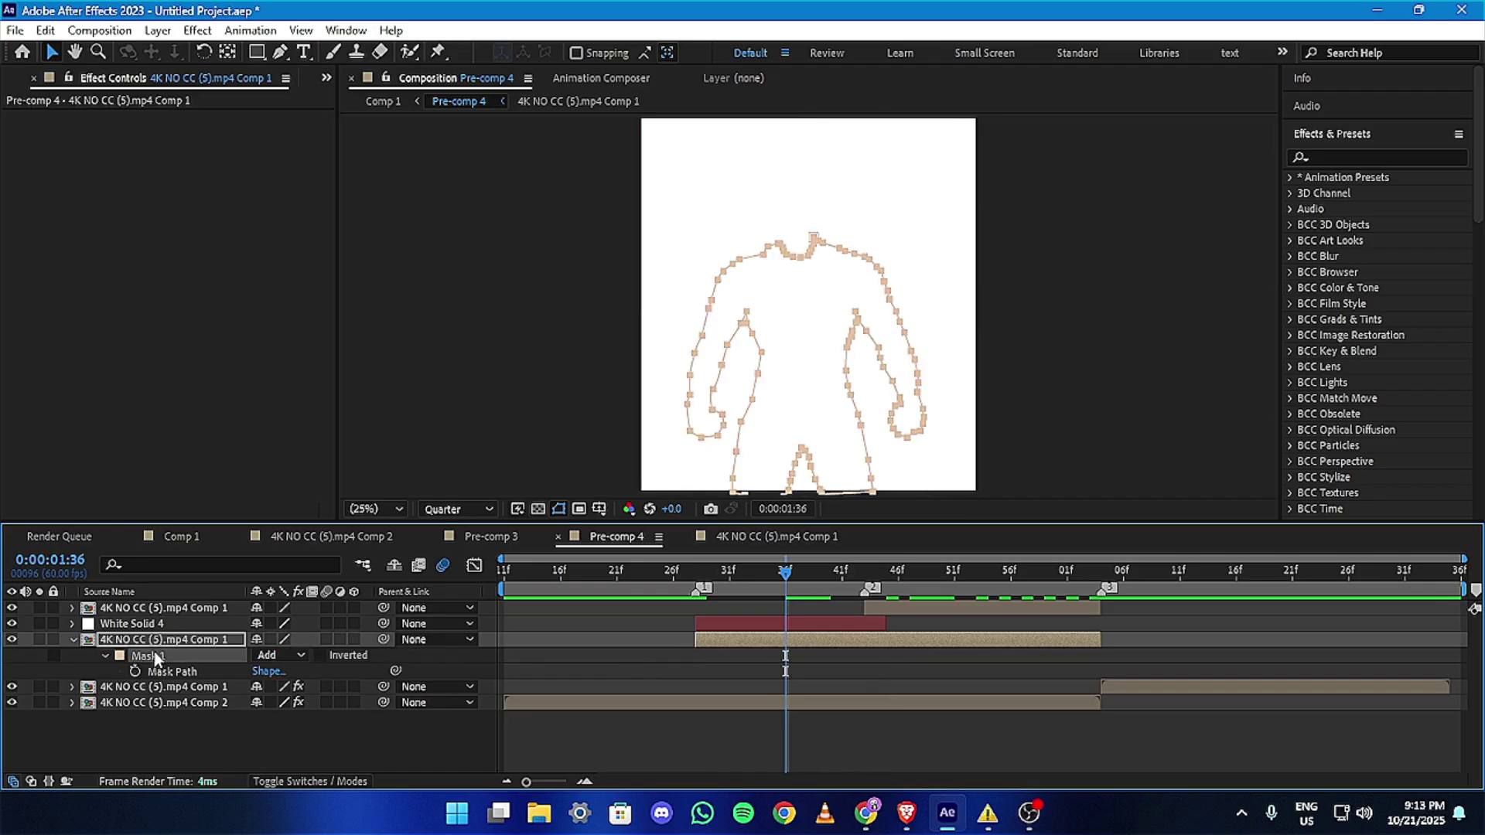
left_click(178, 625)
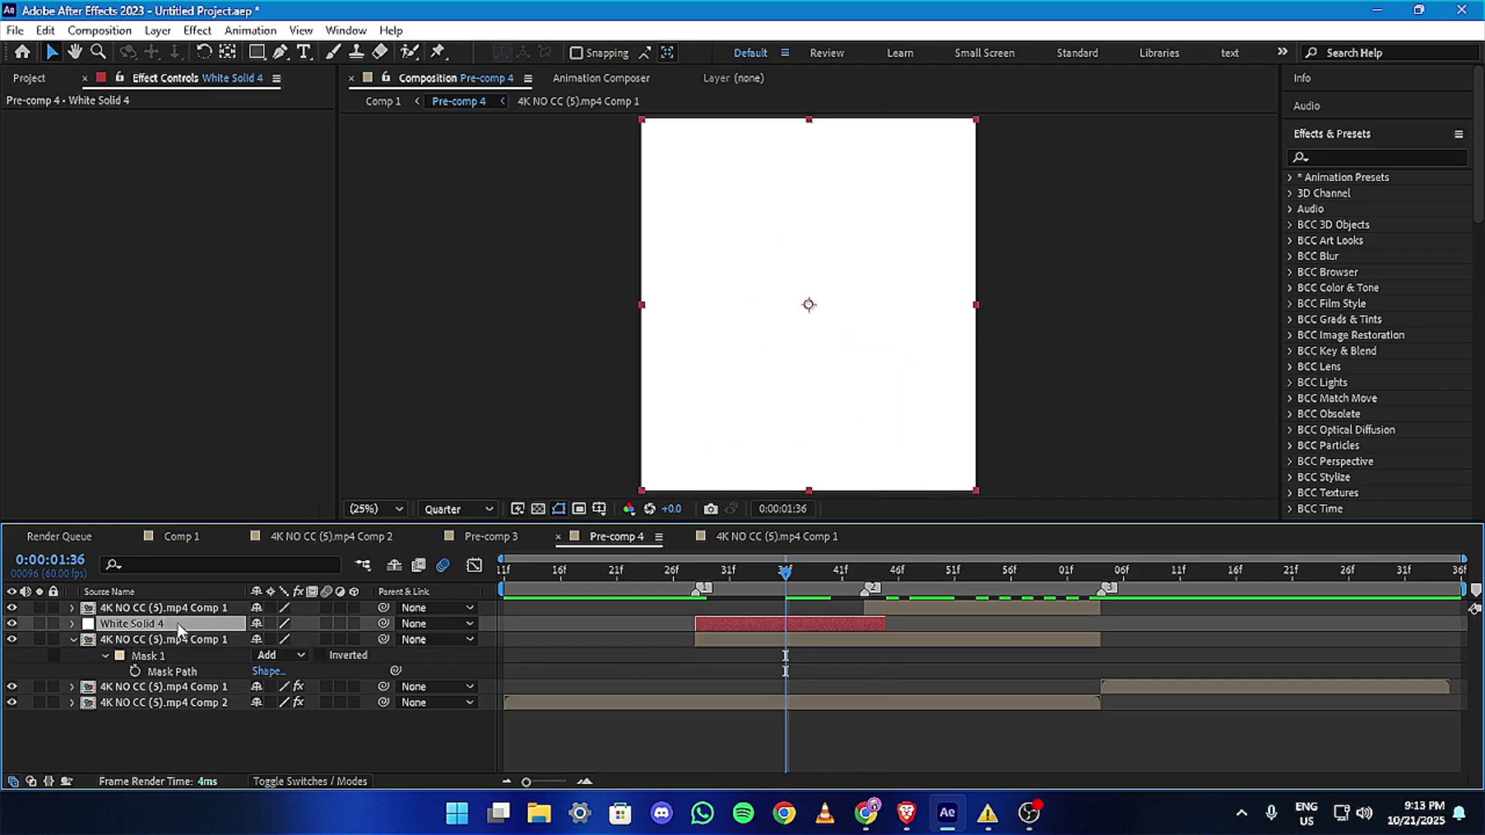
left_click(673, 719)
Animate the white solid's opacity from 100% at 0:00:01:28 to 0% at 0:00:01:45.
left_click_drag(784, 572, 887, 577)
left_click_drag(777, 603, 695, 624)
key("t")
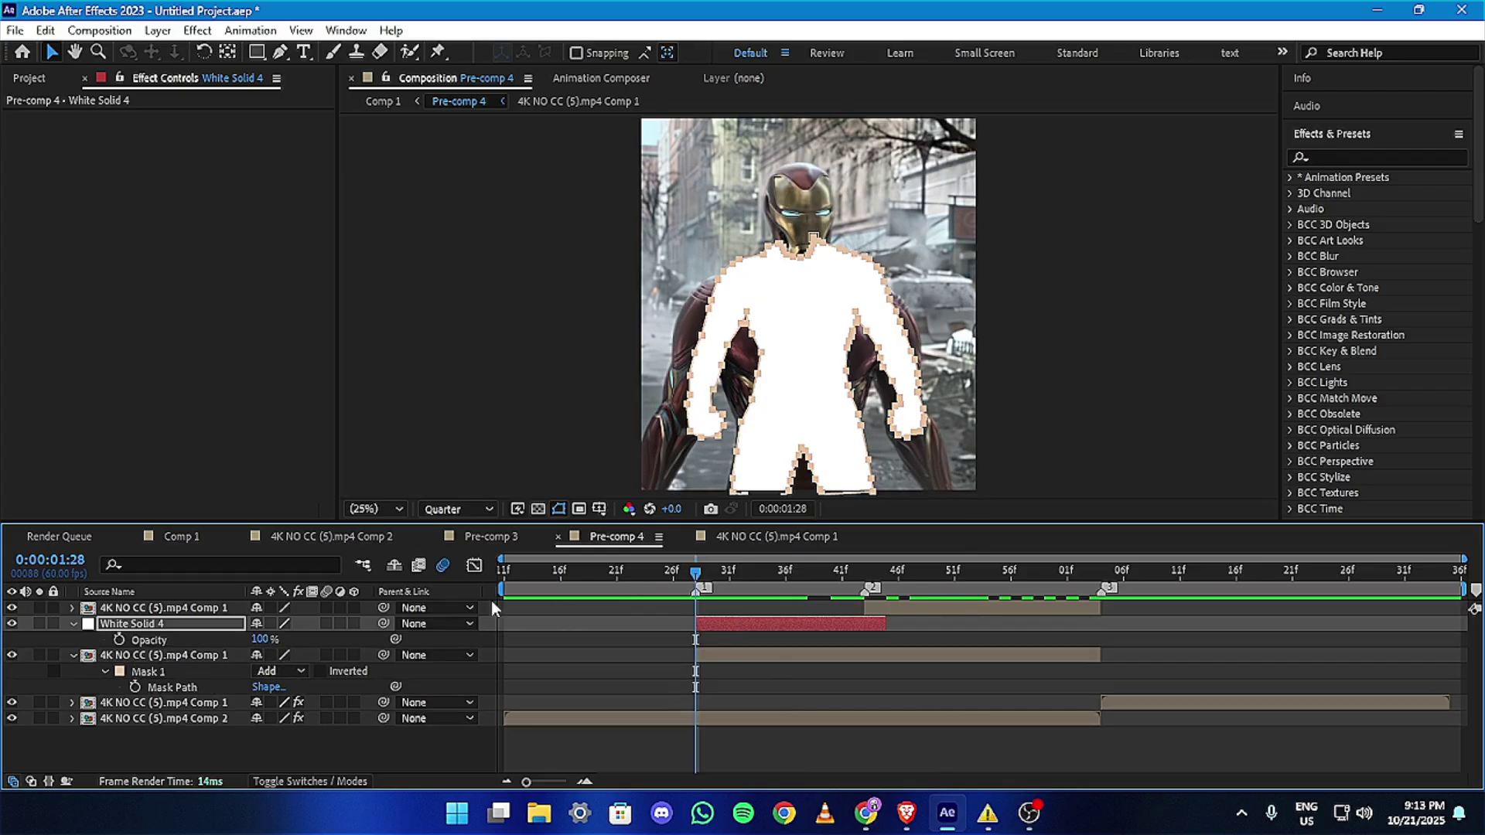
left_click(121, 640)
left_click_drag(848, 580, 886, 584)
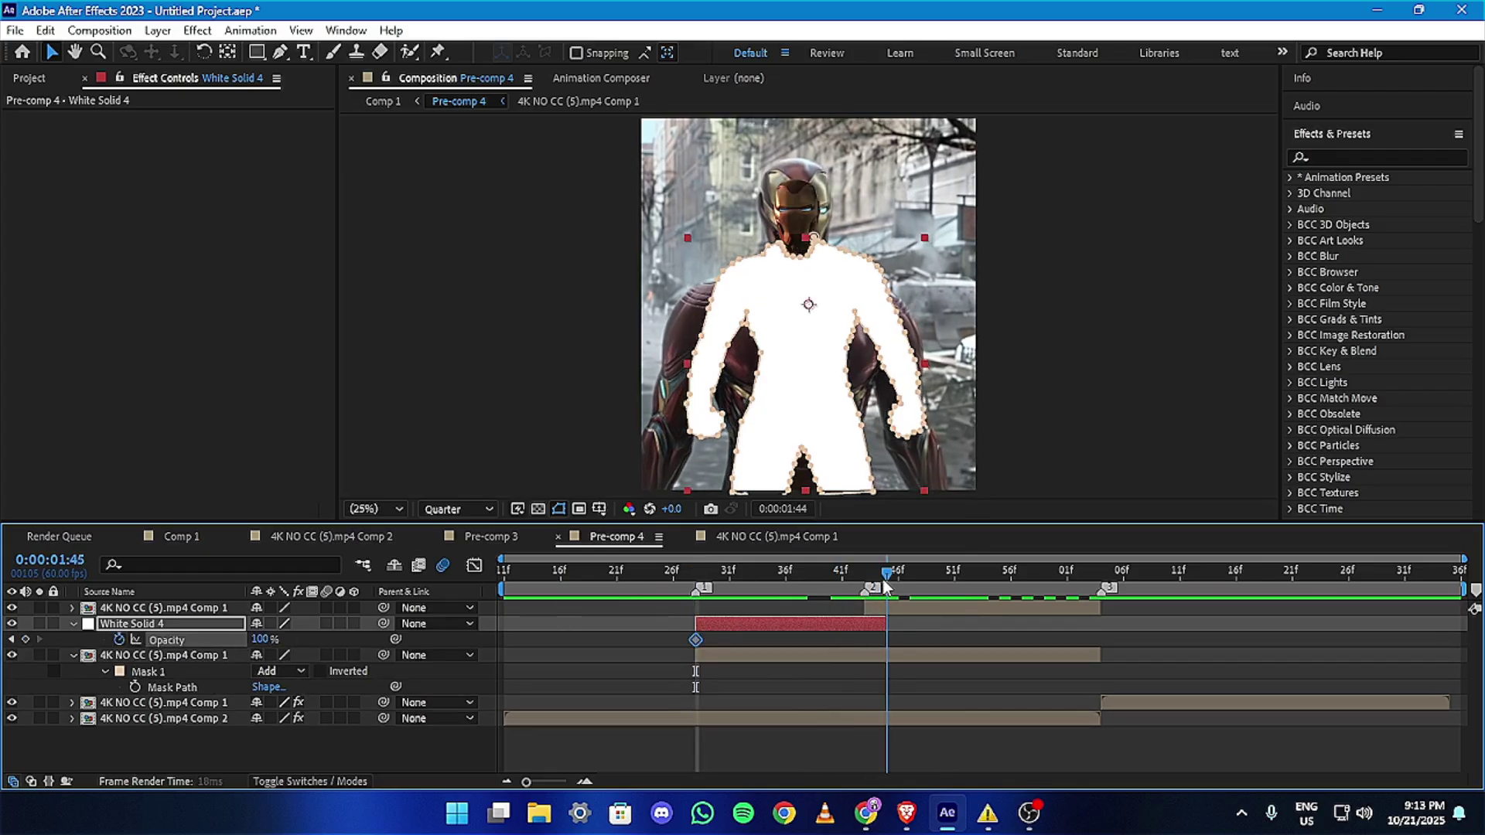
left_click(275, 633)
type("0")
key("Return")
Apply Easy Ease to both opacity keyframes of the white solid and scrub through the fade.
left_click_drag(676, 619, 925, 642)
key("F9")
left_click_drag(873, 579, 820, 634)
left_click(857, 623)
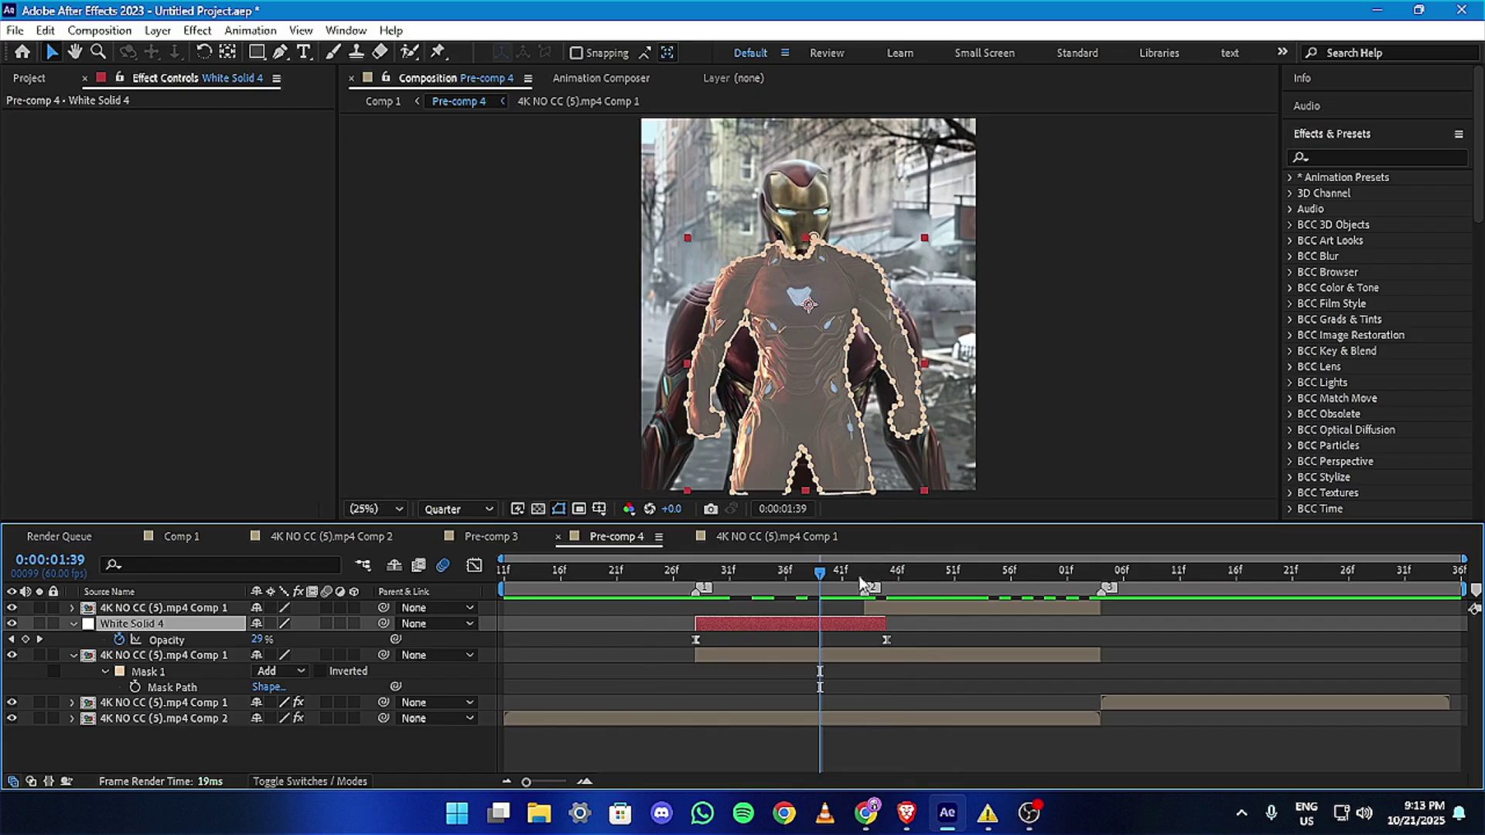
Paste a copy of the animated white solid above the masked head layer, starting at marker 2 at 0:00:01:43.
left_click(893, 610)
left_click_drag(819, 572, 971, 613)
left_click(883, 622)
key("ctrl+c")
key("ctrl+v")
key("u")
left_click_drag(825, 625, 999, 627)
left_click(1016, 616)
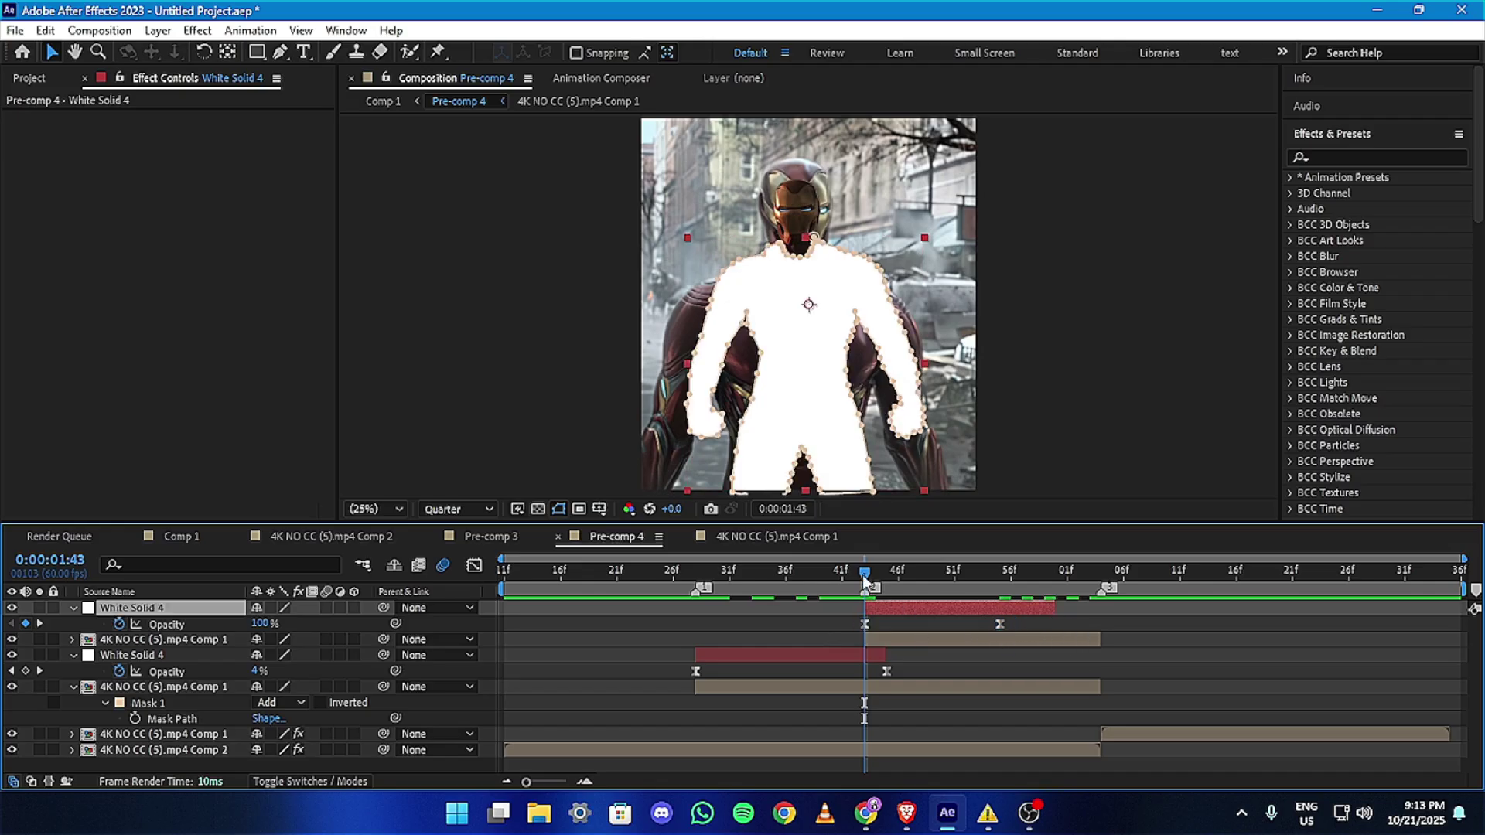
Delete the body mask from the copied white solid above the head layer.
left_click(899, 634)
left_click(183, 607)
key("m")
left_click(177, 627)
key("Delete")
Copy the head layer's Mask 1 onto the upper white solid and scrub through its fade.
left_click(179, 627)
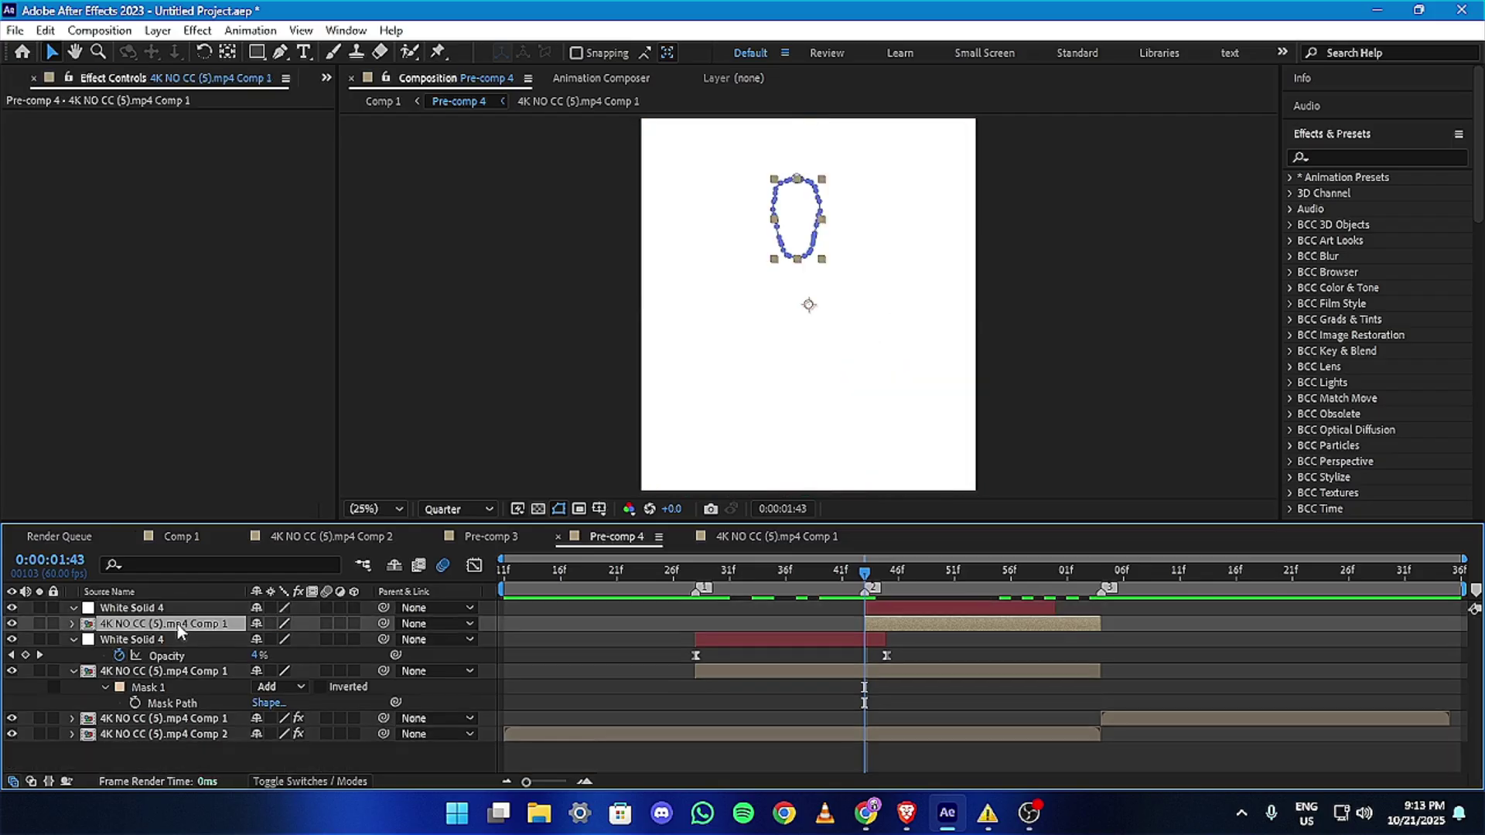
key("m")
left_click(207, 642)
left_click(920, 606)
key("ctrl+v")
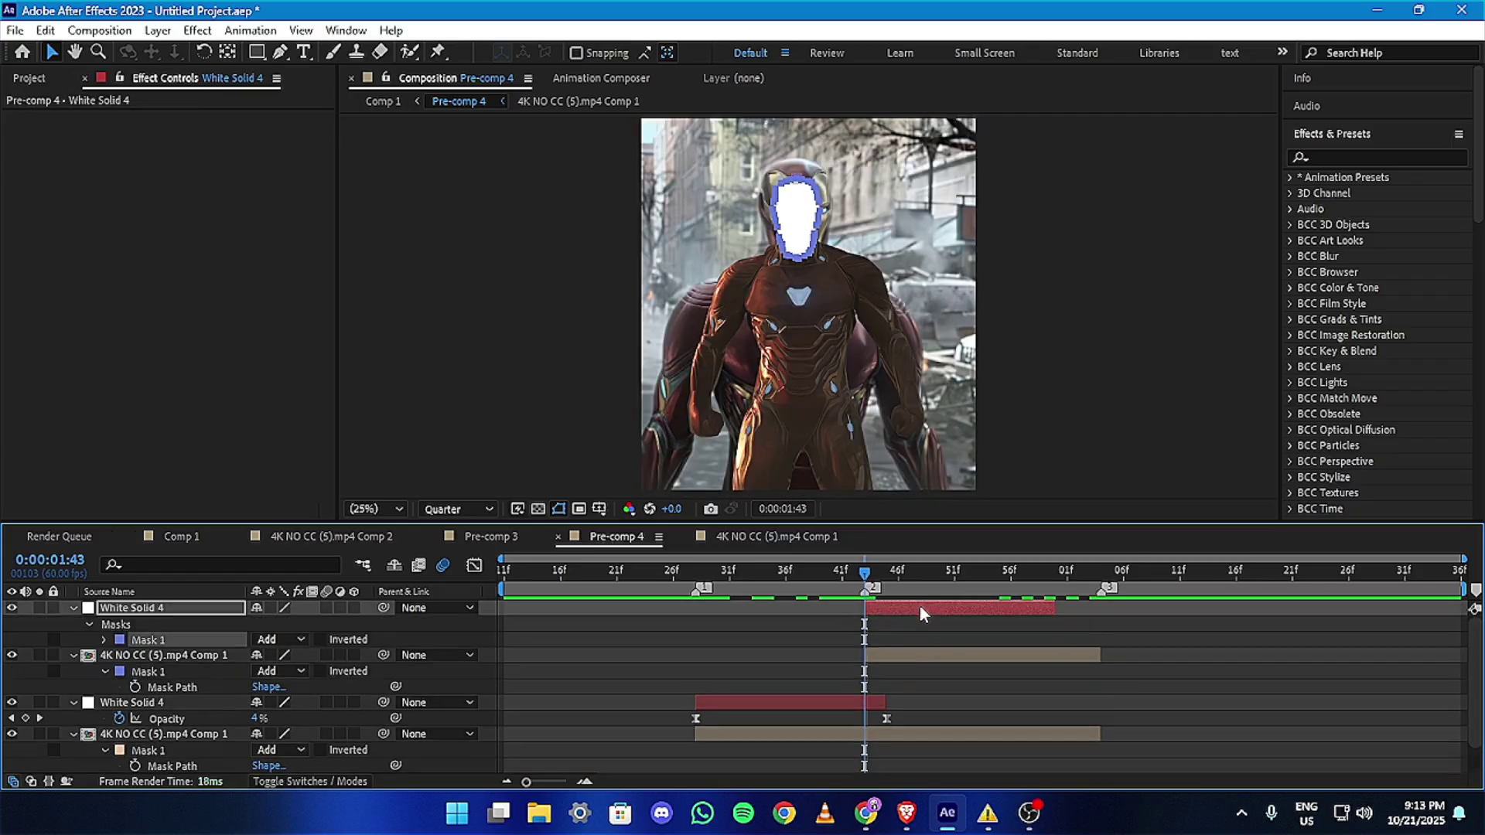
key("u")
key("u")
left_click_drag(833, 579, 931, 588)
Pre-compose the lower white solid together with the masked body layer.
left_click(779, 671)
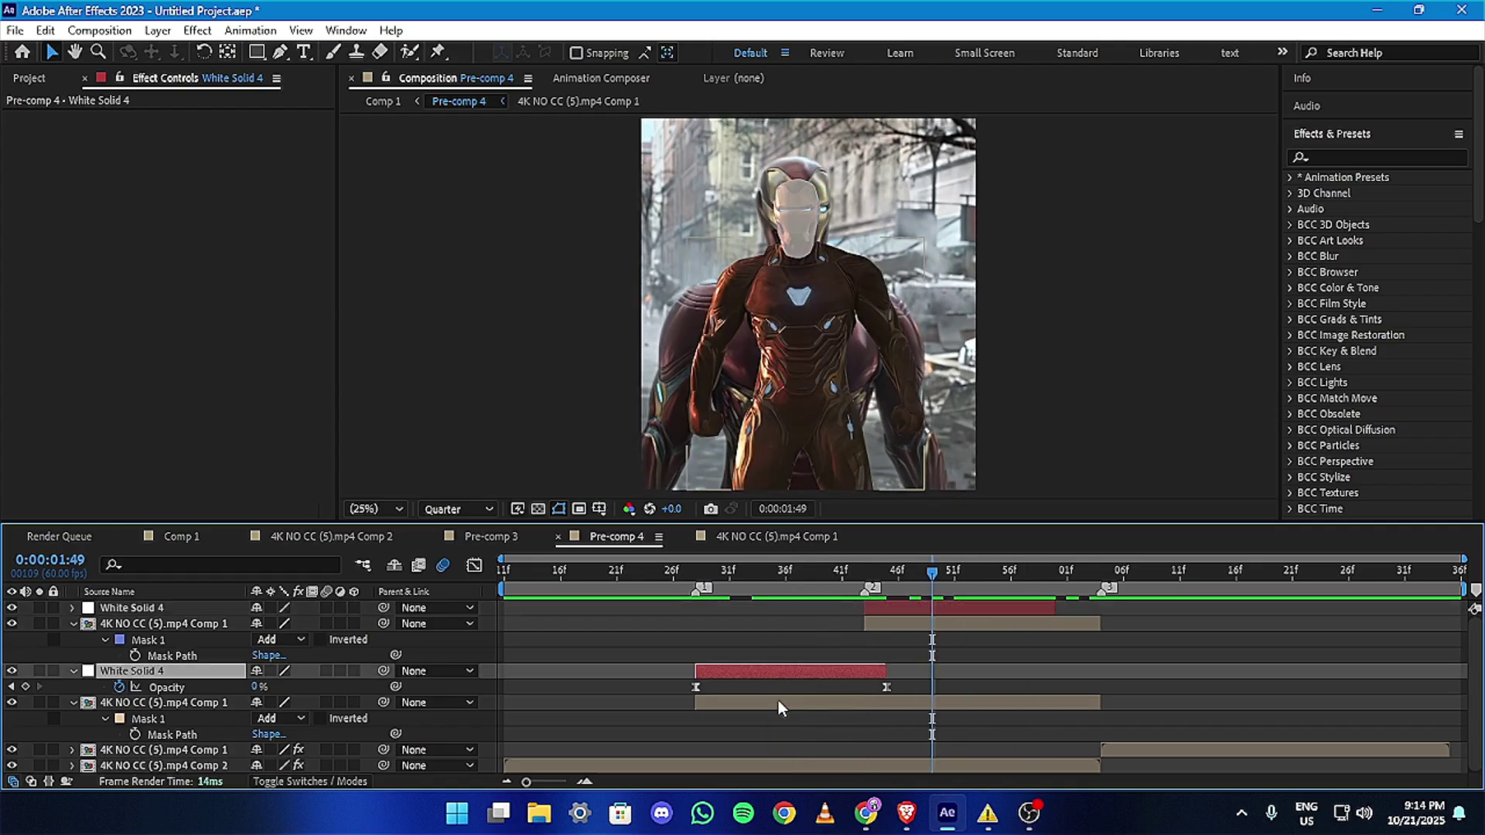
left_click(778, 700, "shift")
key("ctrl+shift+c")
left_click(783, 523)
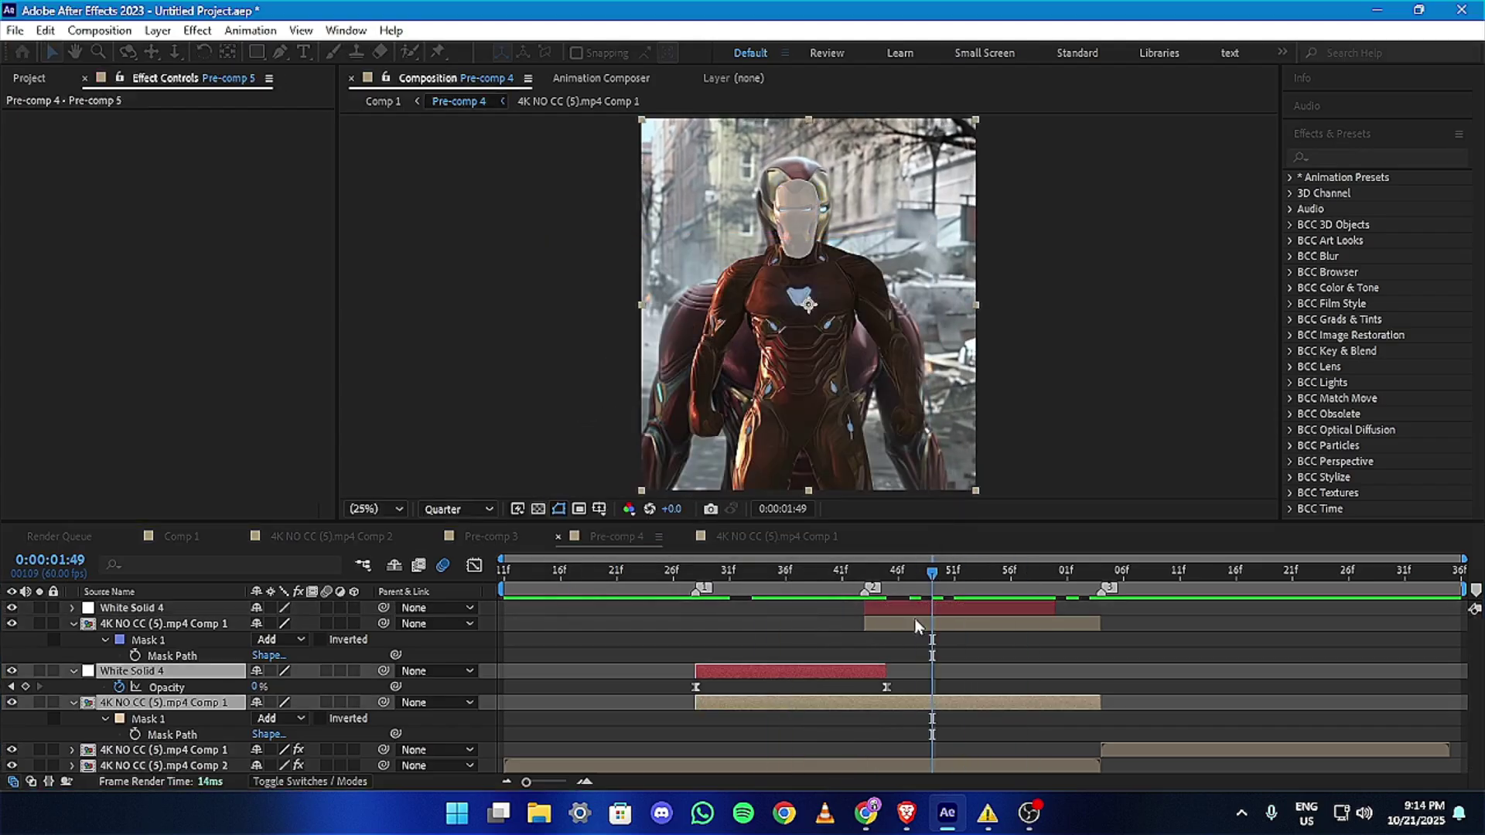
Pre-compose the upper white solid and the masked head layer, moving all attributes and adjusting the duration to the selected layers.
left_click(915, 621)
left_click(917, 605, "shift")
key("ctrl+shift+c")
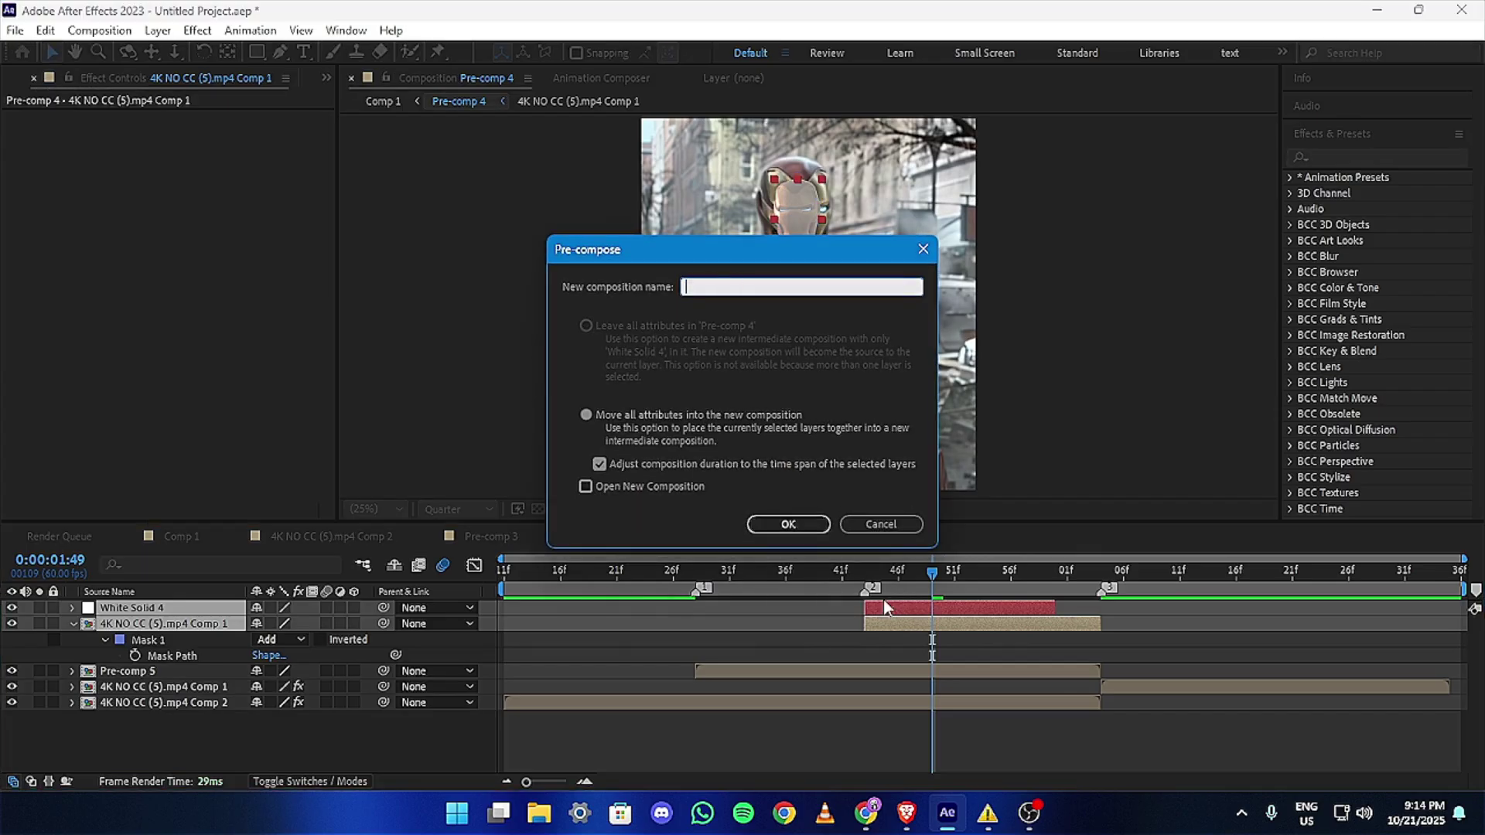
left_click(788, 523)
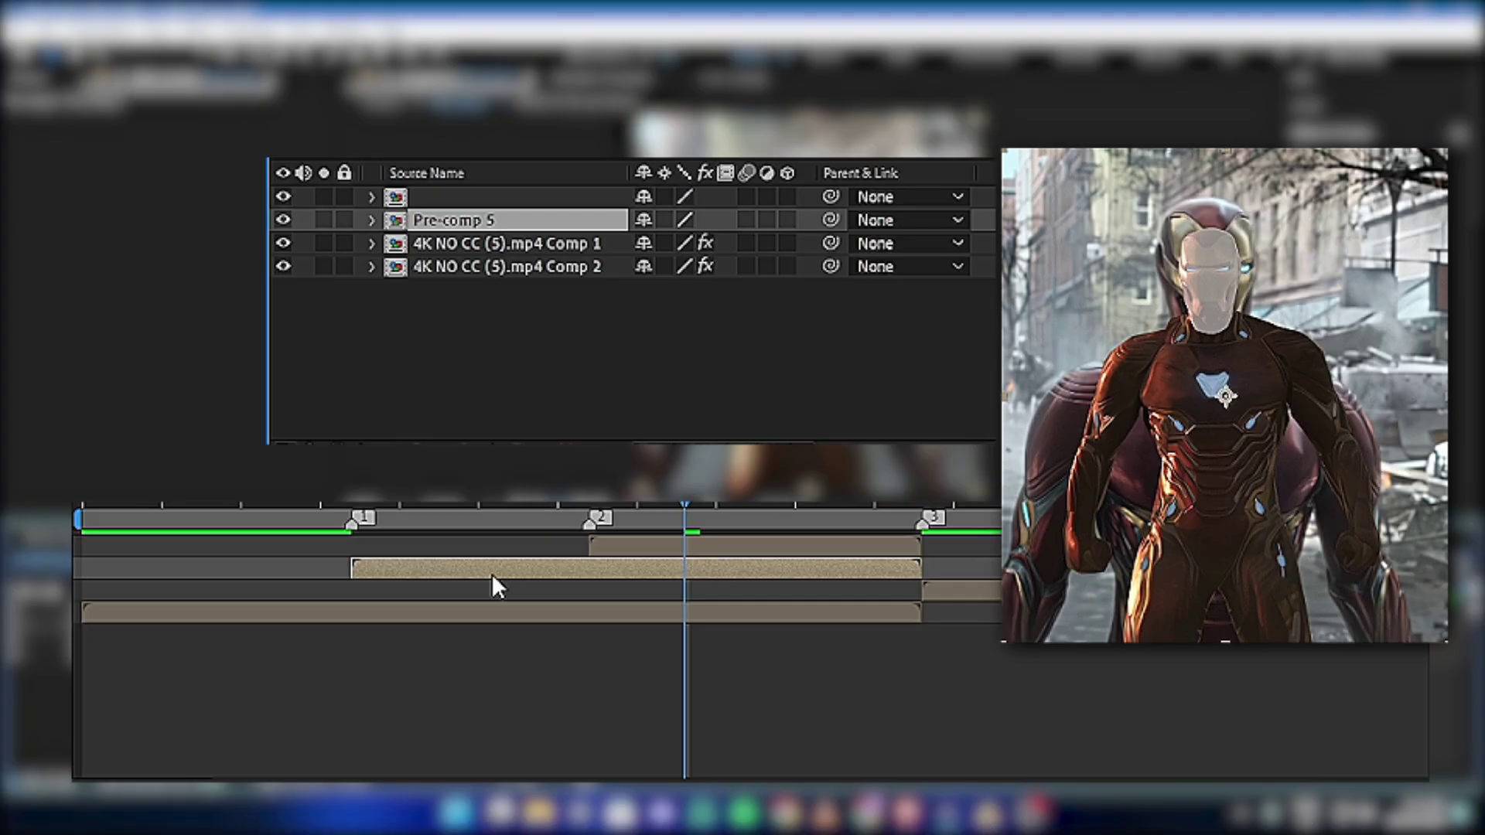
Keyframe Pre-comp 5's Scale from 25% at marker 1 to 100% just after marker 2.
key("i")
key("s")
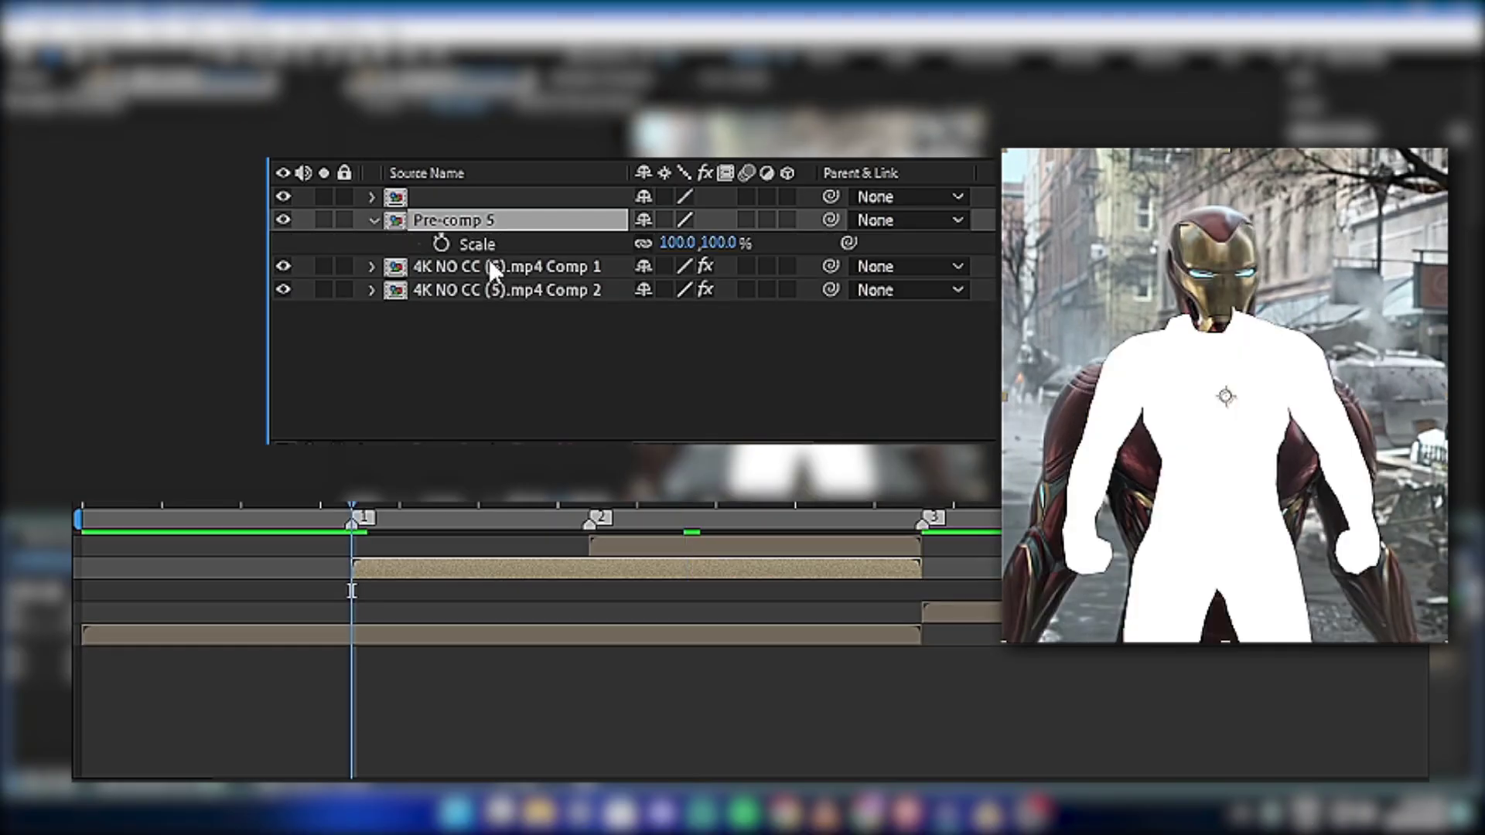
key("alt+shift+s")
left_click_drag(351, 591, 620, 591)
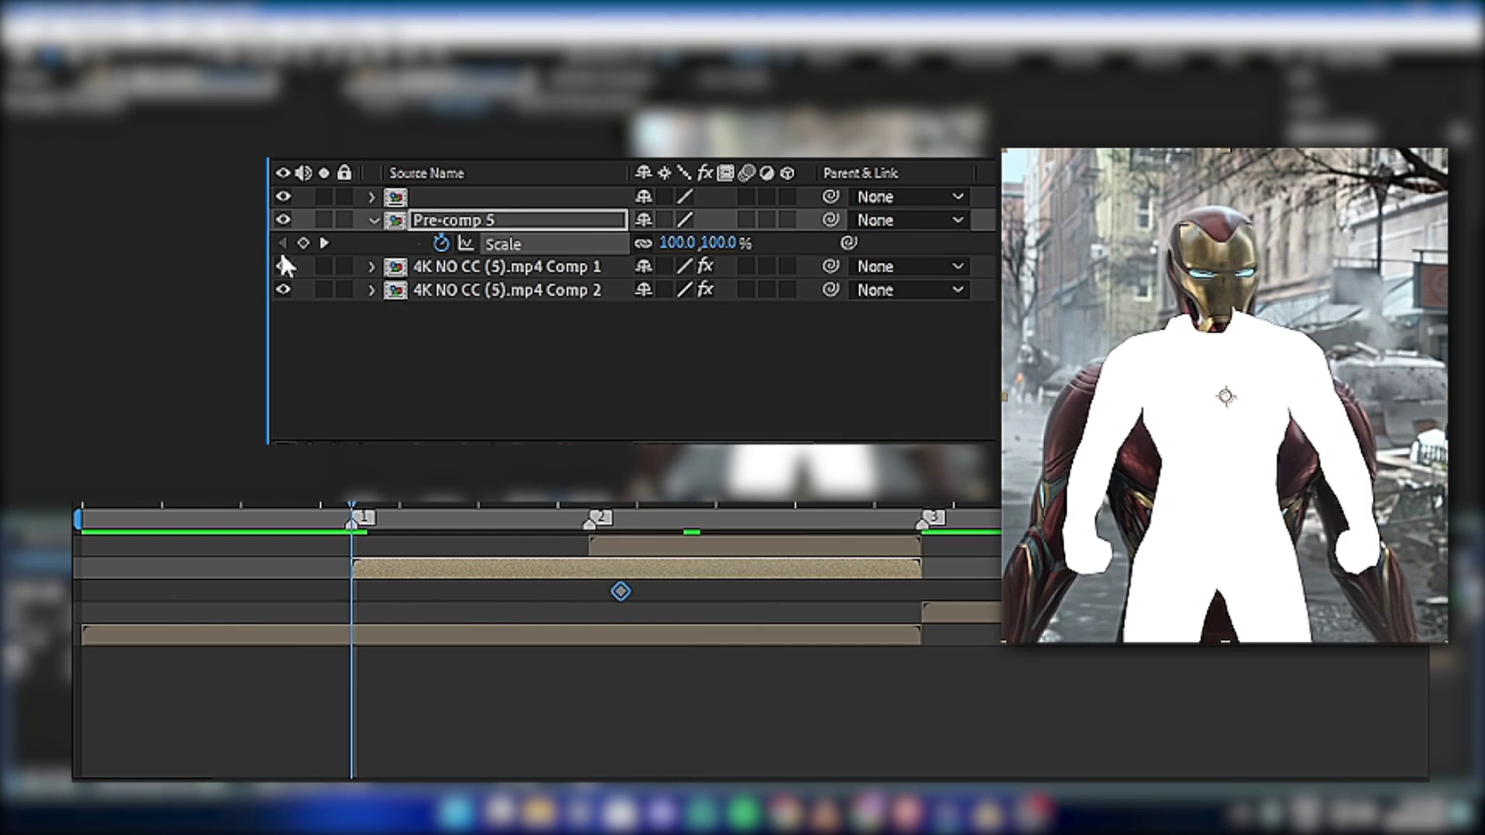
left_click(722, 243)
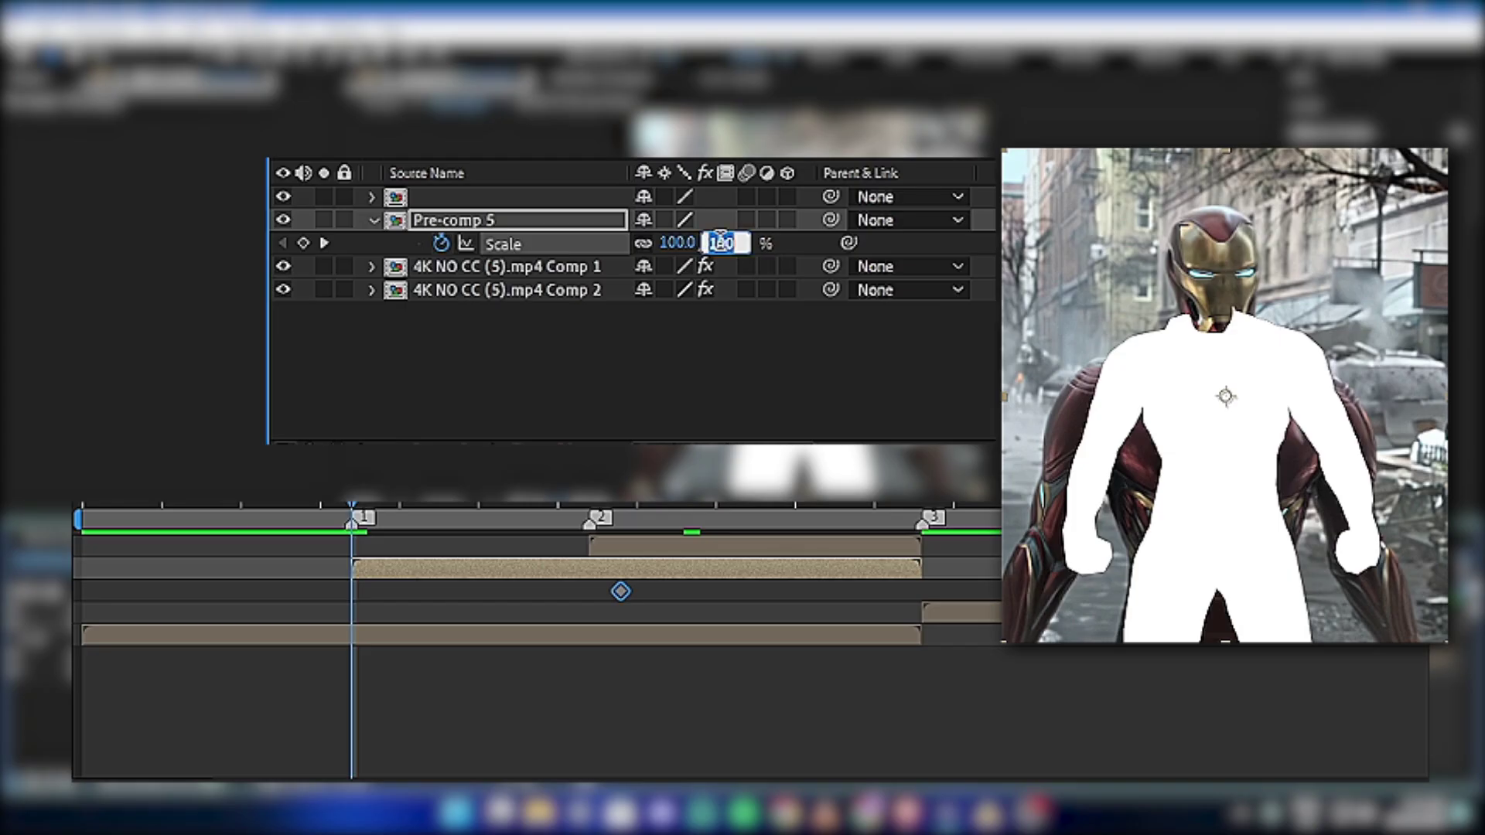
key("Return")
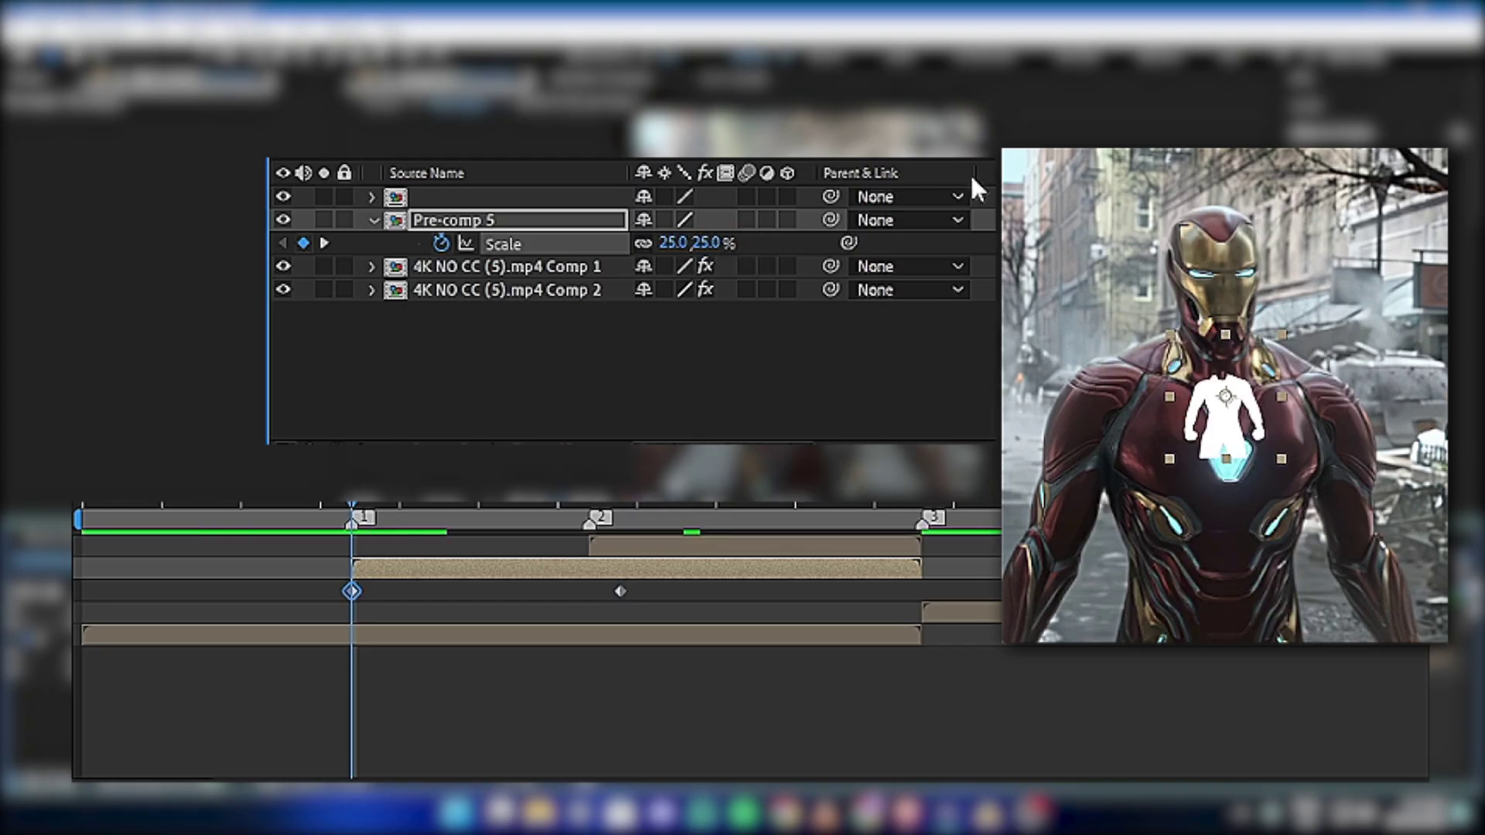
Separate Pre-comp 5's Position dimensions and keyframe Y Position at 800, aligning the keyframe with the ending Scale keyframe.
key("p")
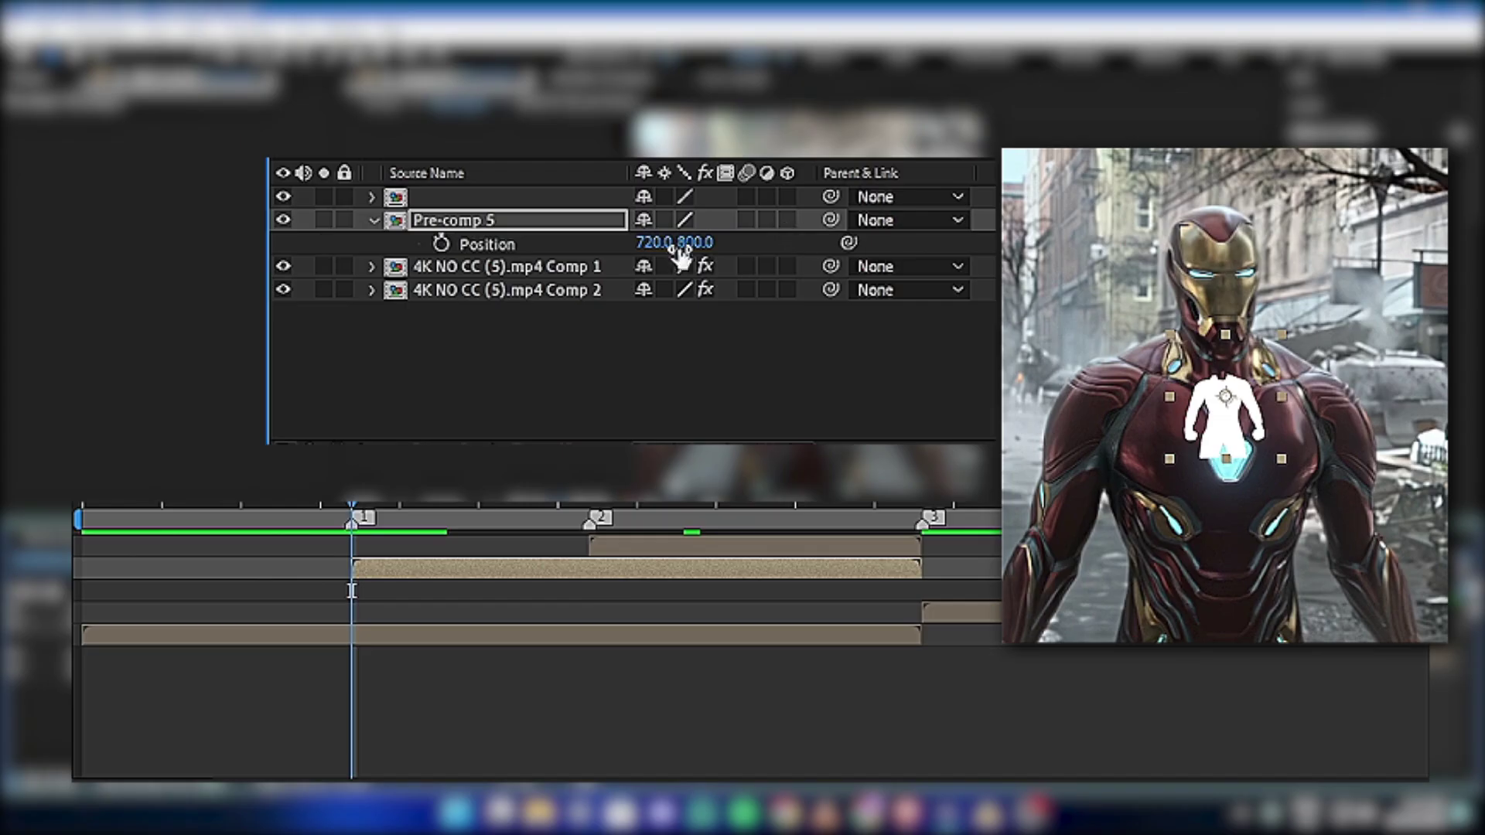
right_click(495, 246)
left_click(207, 408)
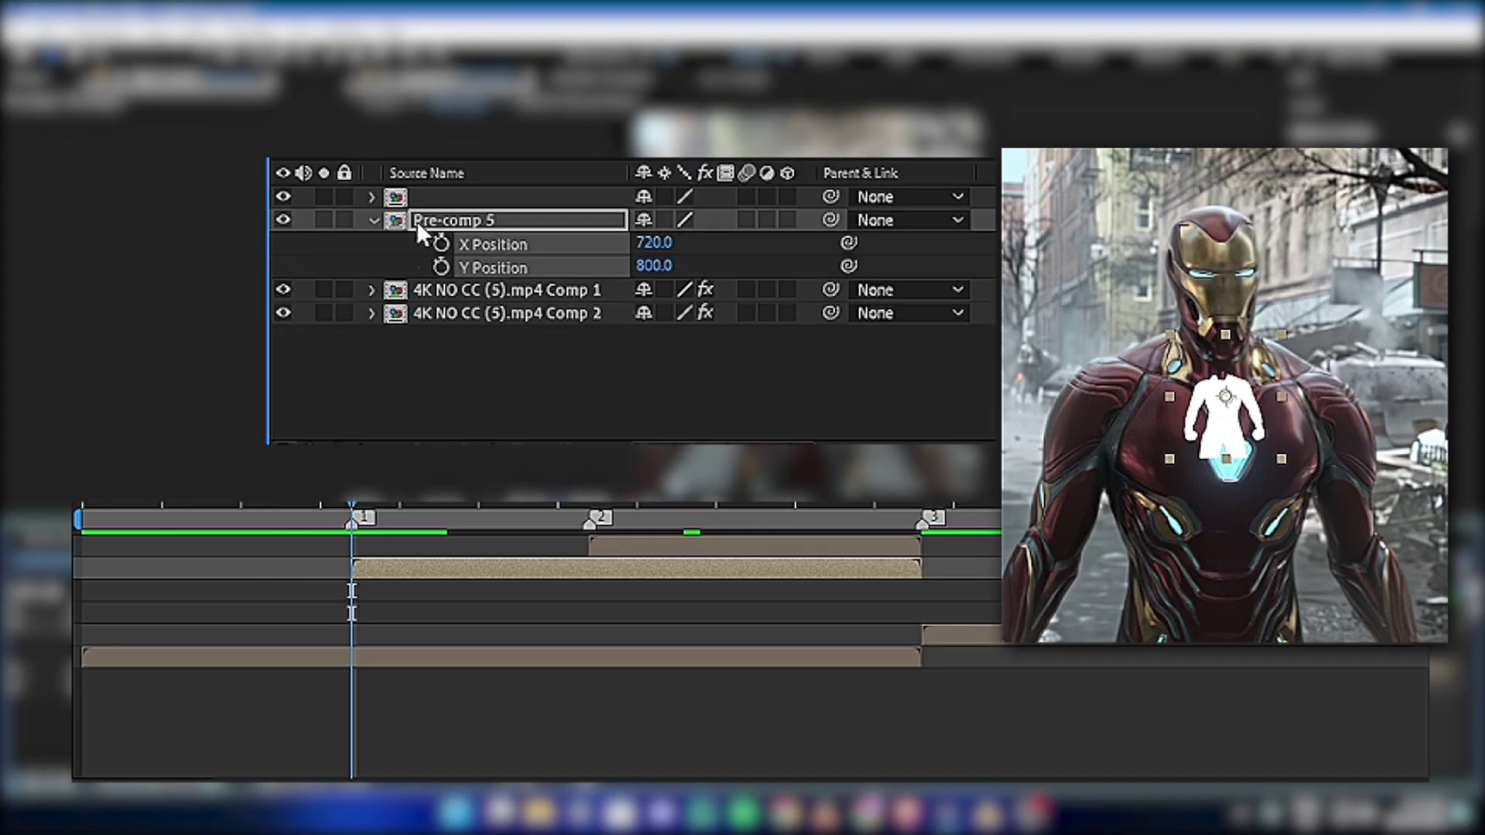
left_click(415, 254)
left_click(441, 265)
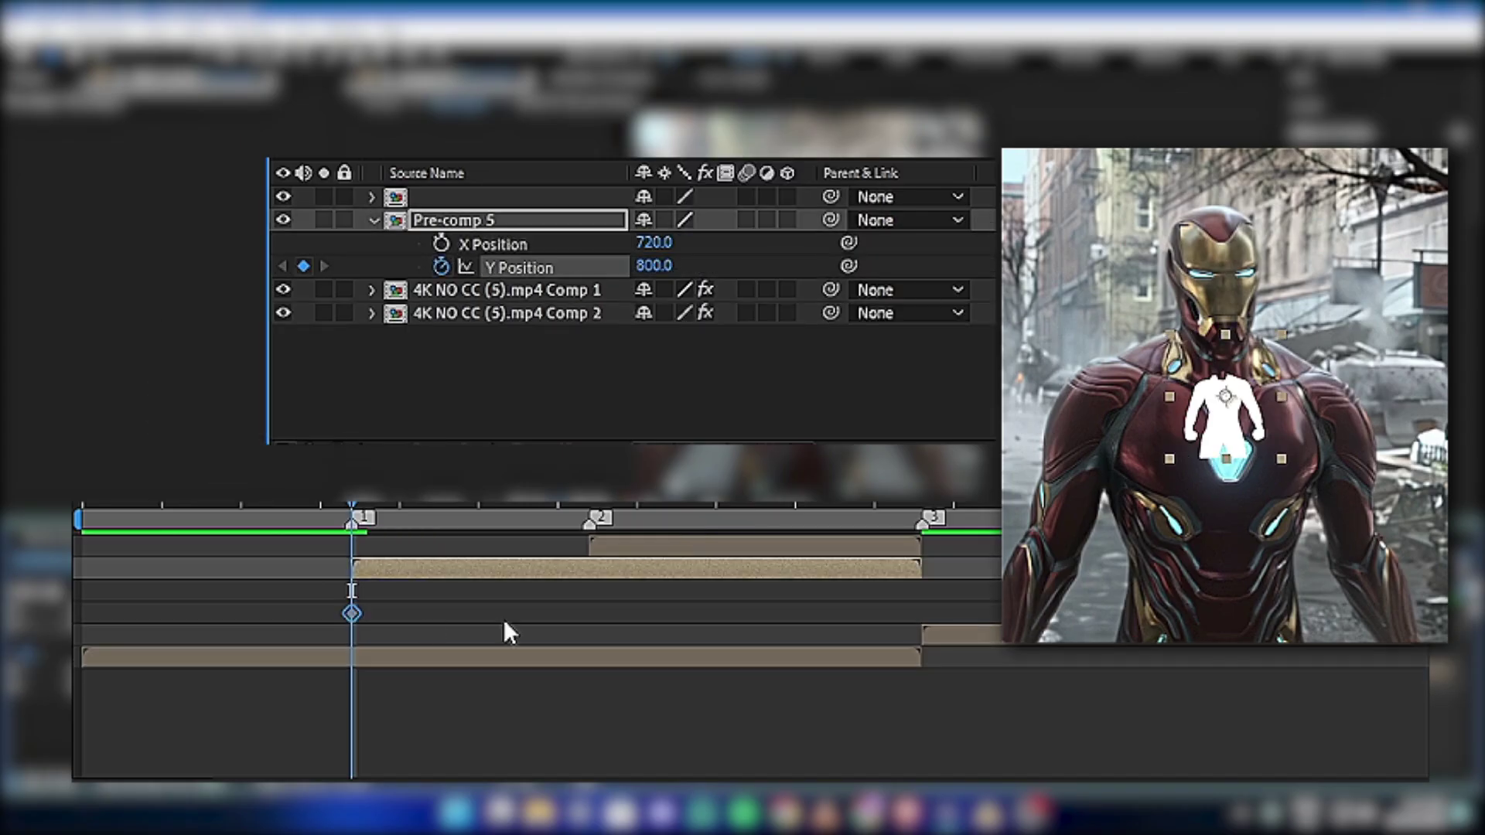
key("u")
left_click_drag(351, 590, 620, 591)
left_click(546, 614)
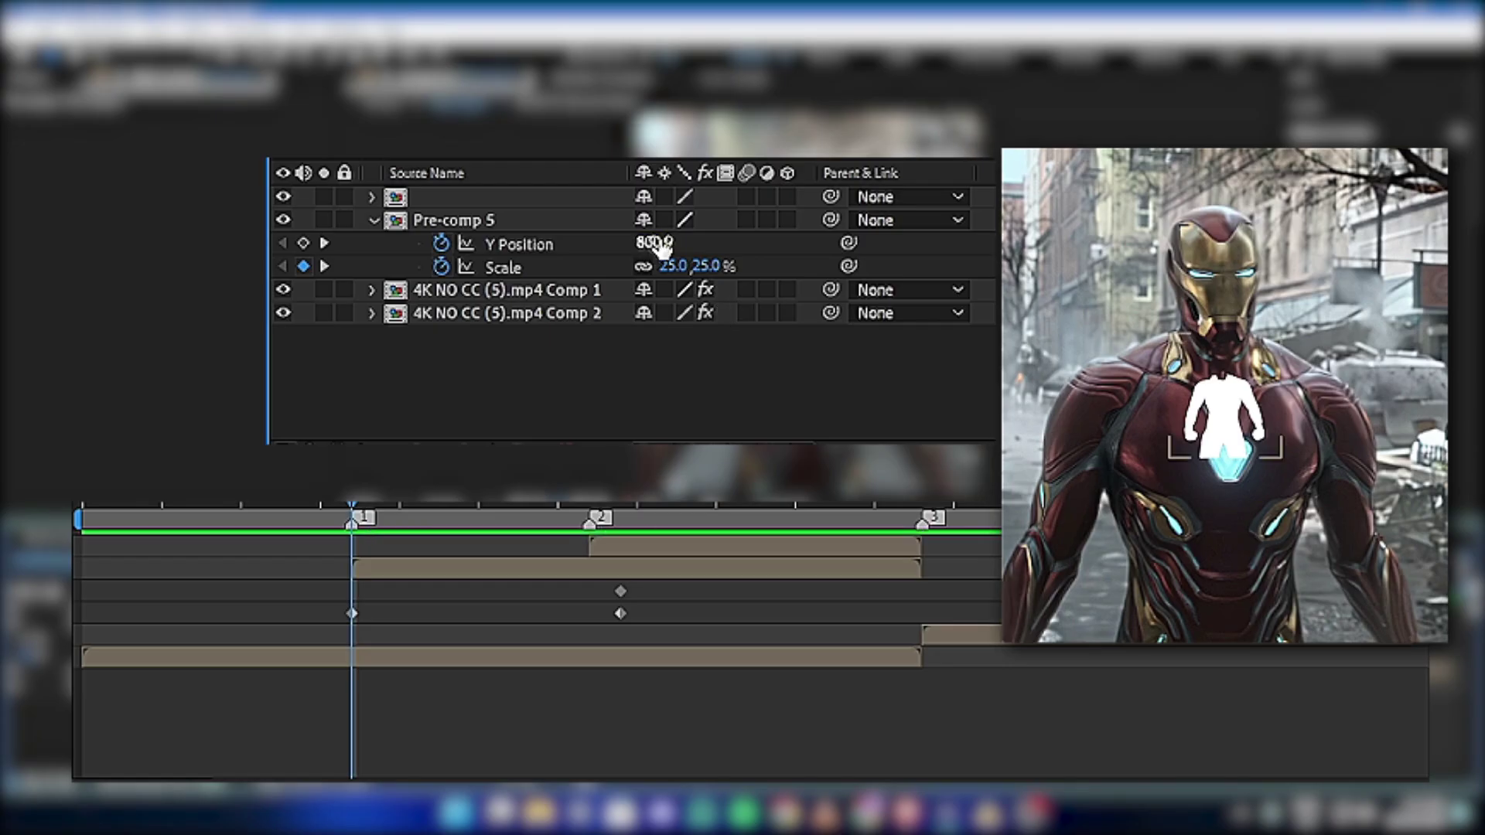
Set Pre-comp 5's Y Position to 1406 at marker 1 and enable motion blur for the layer.
left_click_drag(655, 245, 286, 596)
left_click_drag(633, 240, 920, 216)
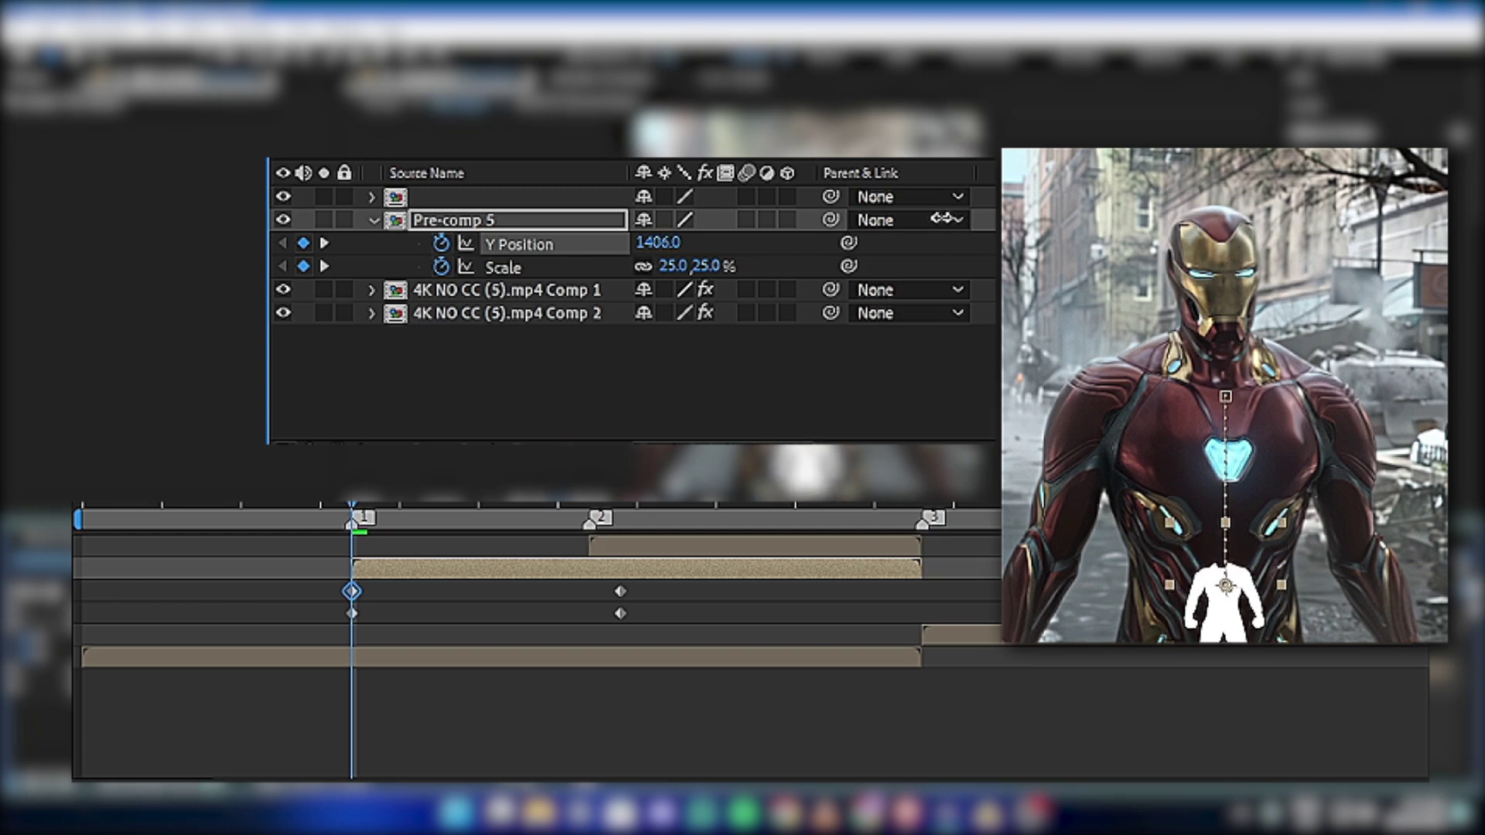
left_click(744, 220)
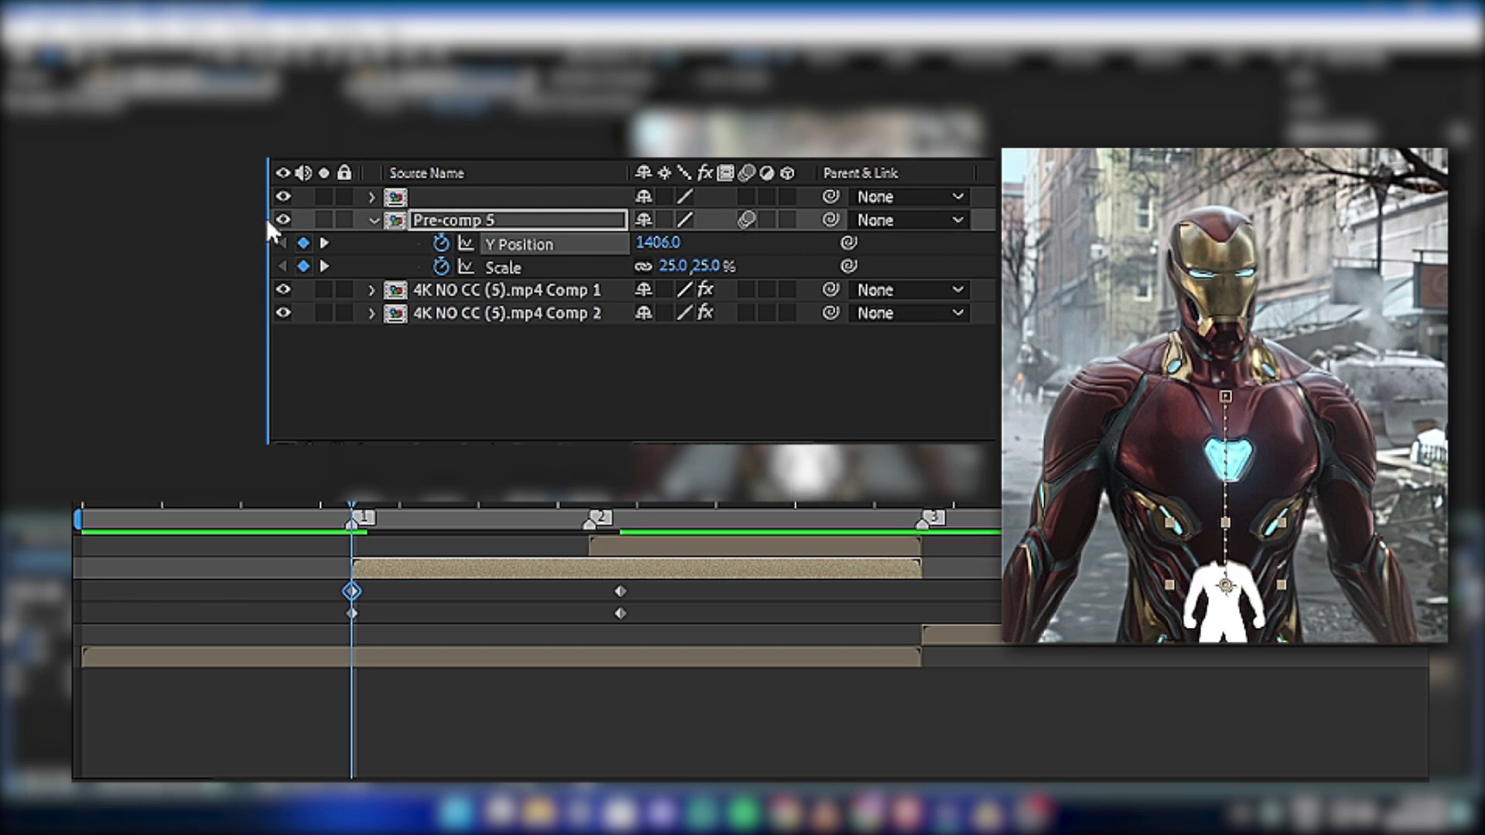
Apply Easy Ease to Pre-comp 5's Y Position and Scale keyframes.
left_click(589, 222)
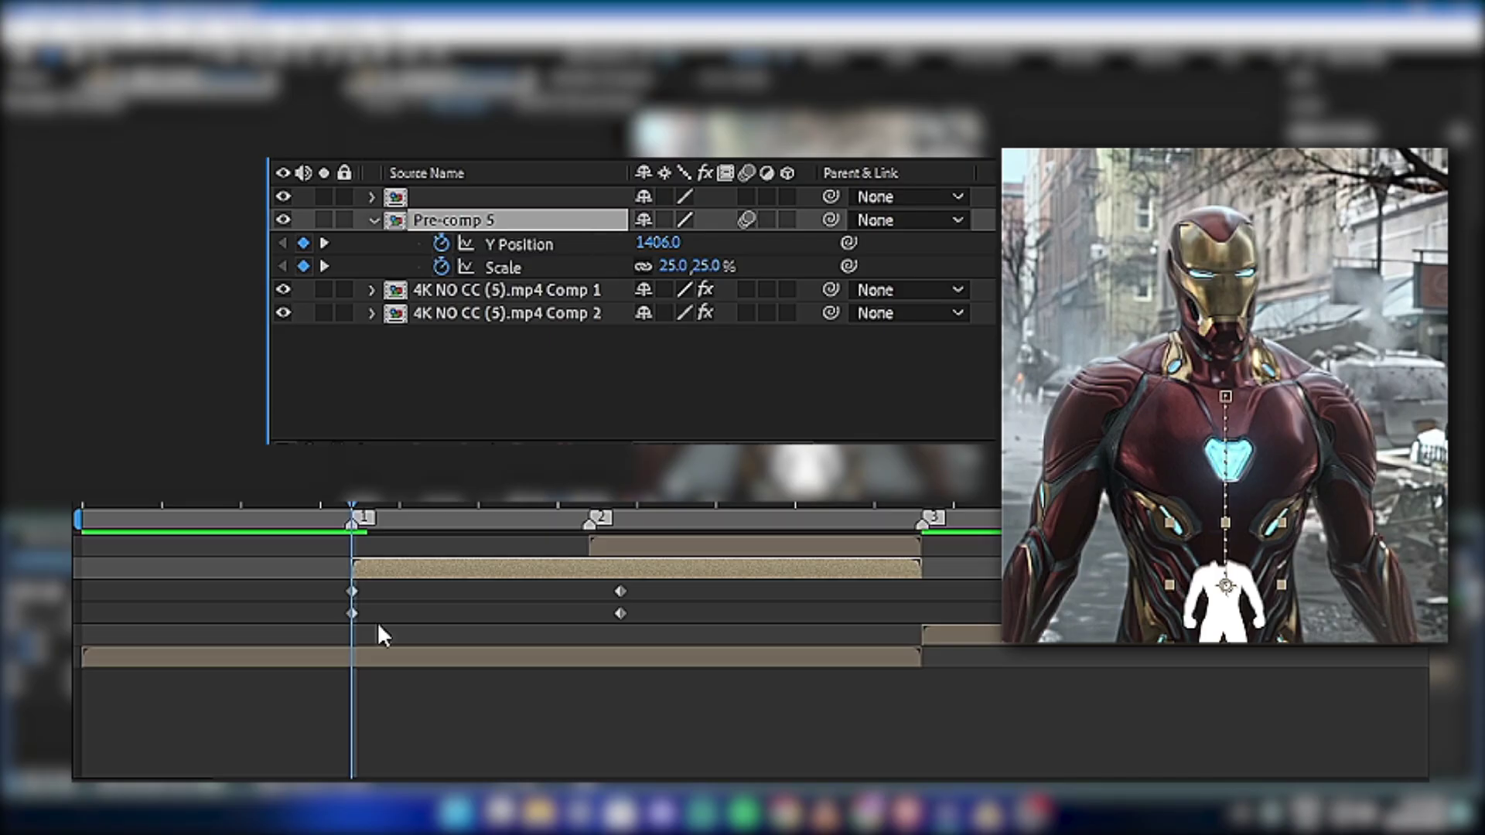
left_click_drag(260, 587, 689, 613)
key("F9")
left_click(514, 609)
Scrub the body's entrance up to marker 2 and move the head pre-comp layer below Pre-comp 5.
left_click_drag(352, 507, 353, 568)
left_click_drag(466, 567, 606, 550)
left_click(613, 545)
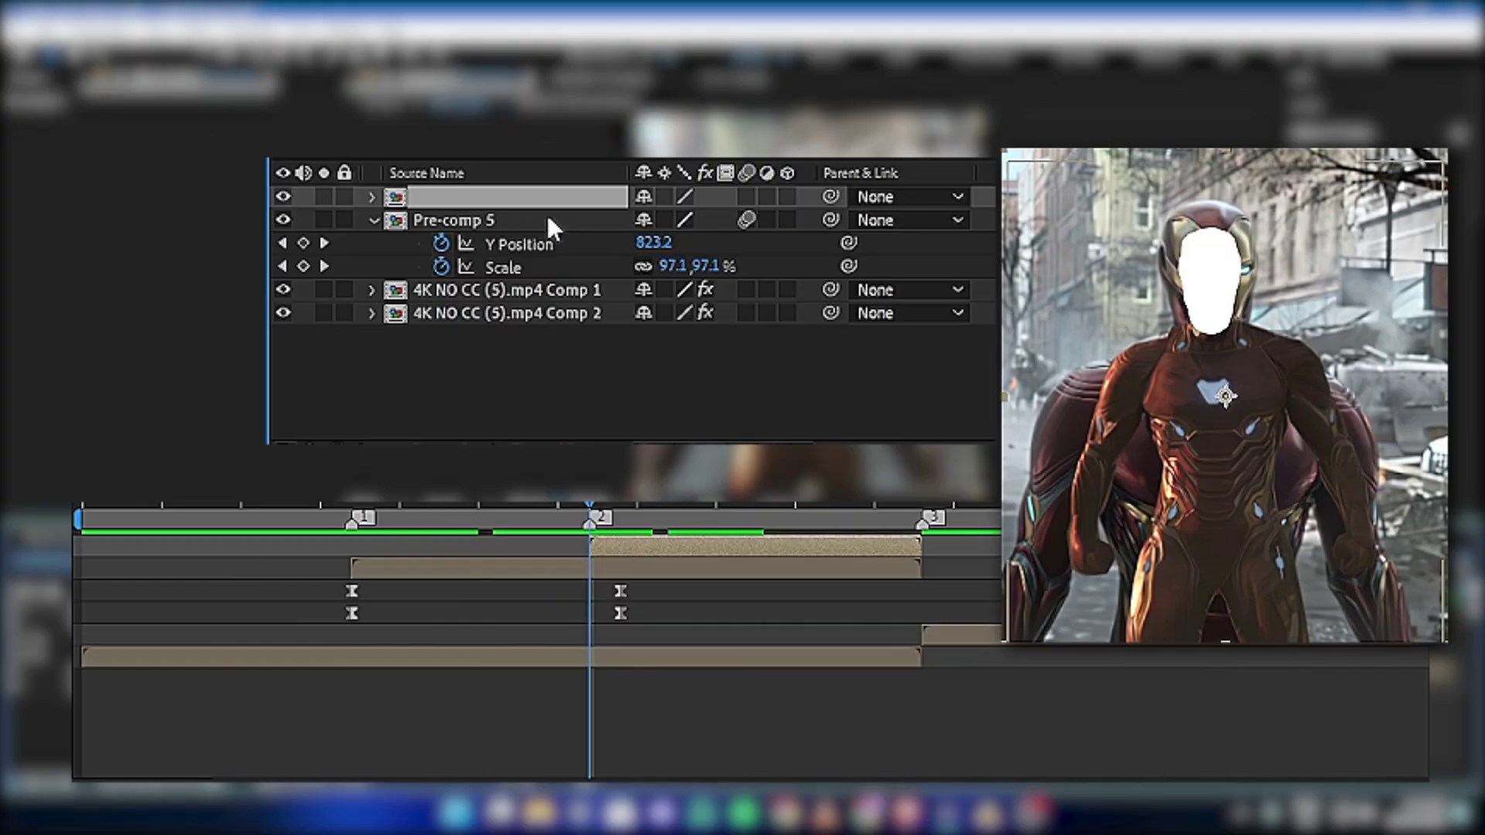
left_click_drag(580, 209, 582, 266)
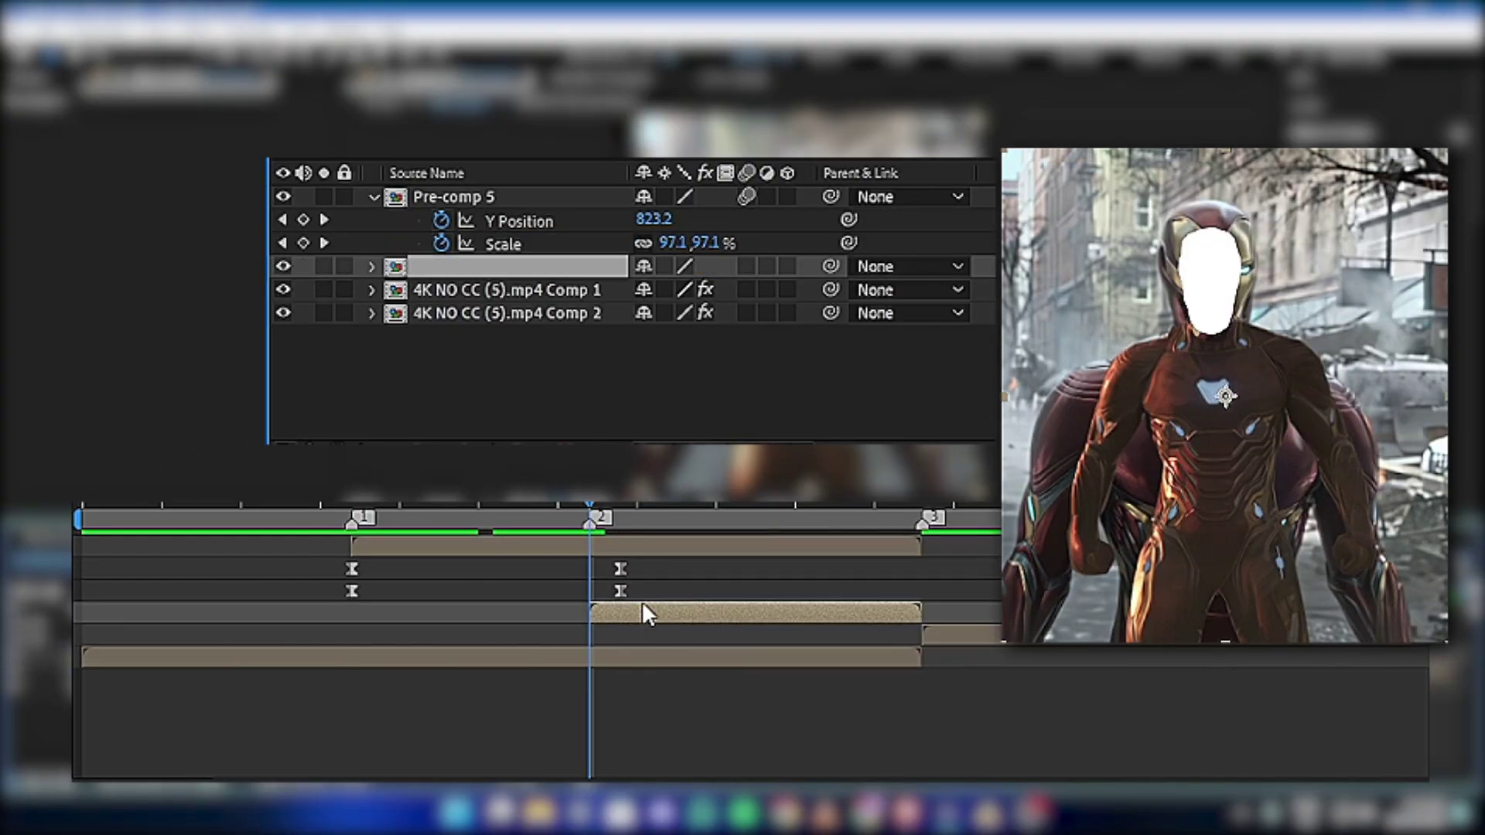
Animate the head pre-comp's Scale from 60% at marker 2 to 100% with Easy Ease, and enable its motion blur.
key("s")
left_click(441, 290)
left_click_drag(590, 636, 826, 635)
left_click_drag(729, 295, 677, 290)
left_click_drag(554, 646, 849, 634)
key("F9")
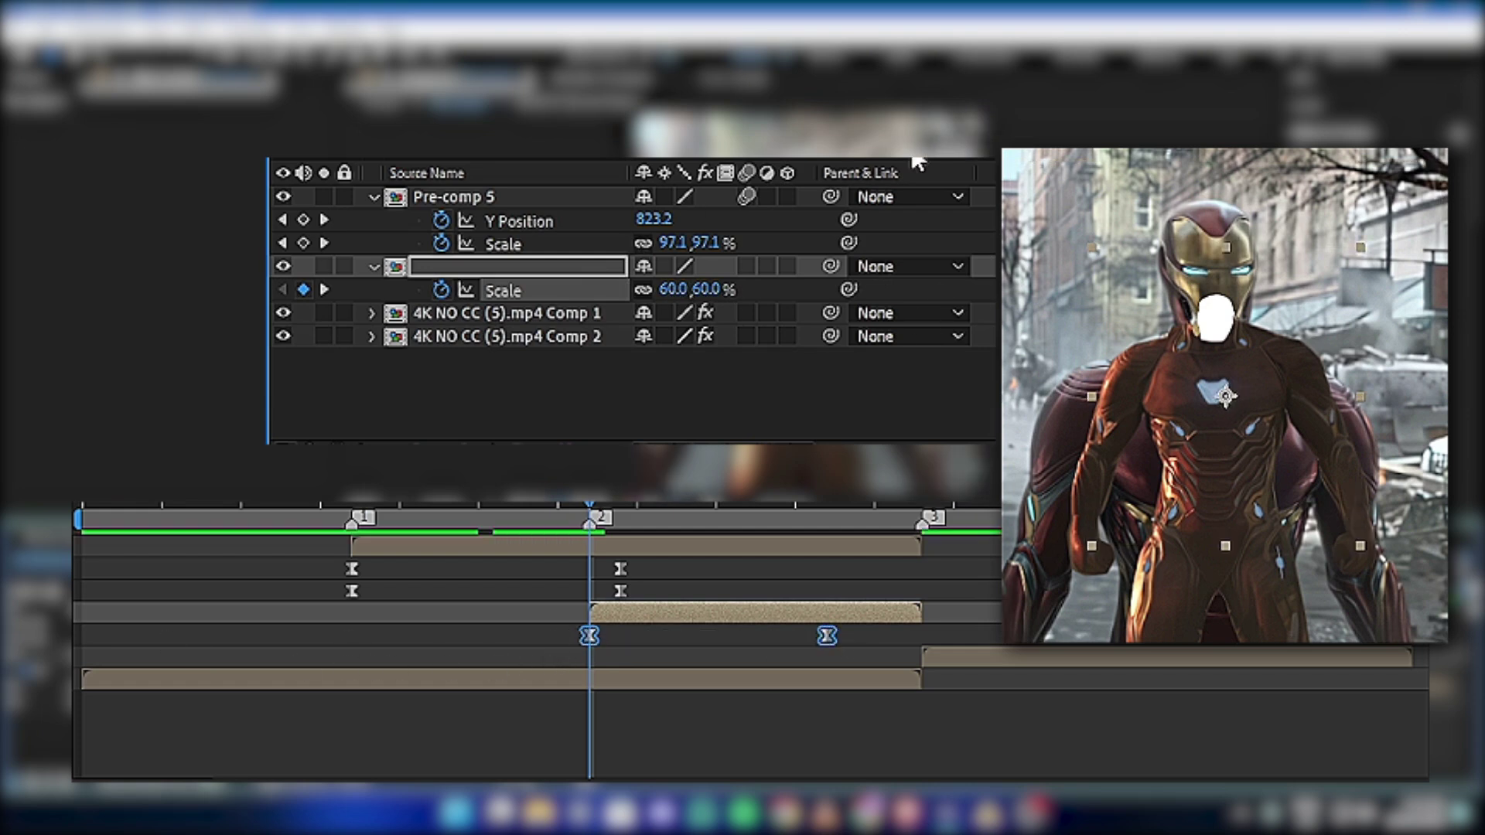
left_click(746, 266)
left_click(707, 635)
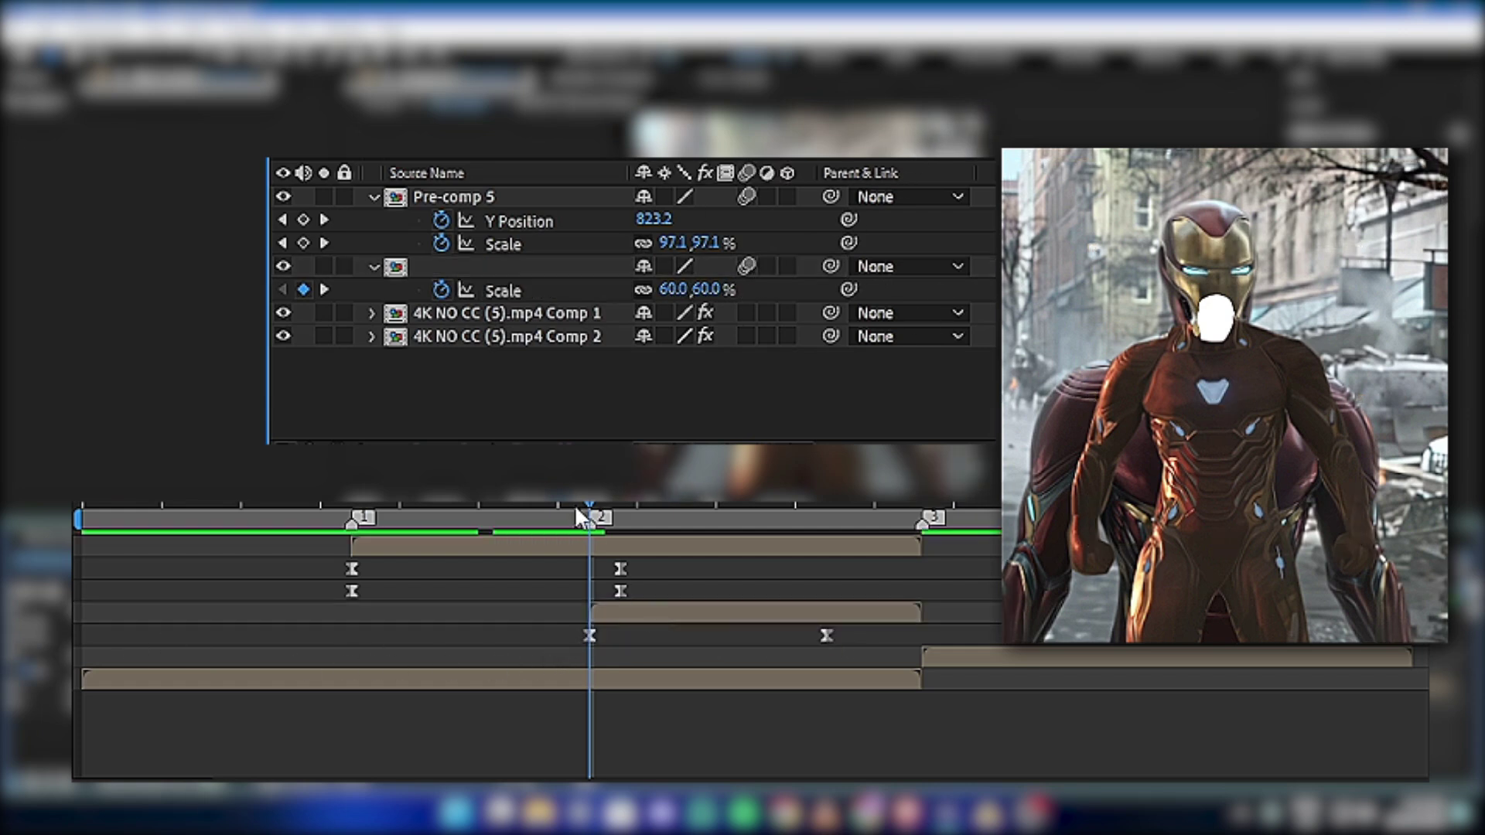
Preview the body and head animation from the start of the composition.
left_click(558, 508)
left_click_drag(401, 507, 118, 572)
key("space")
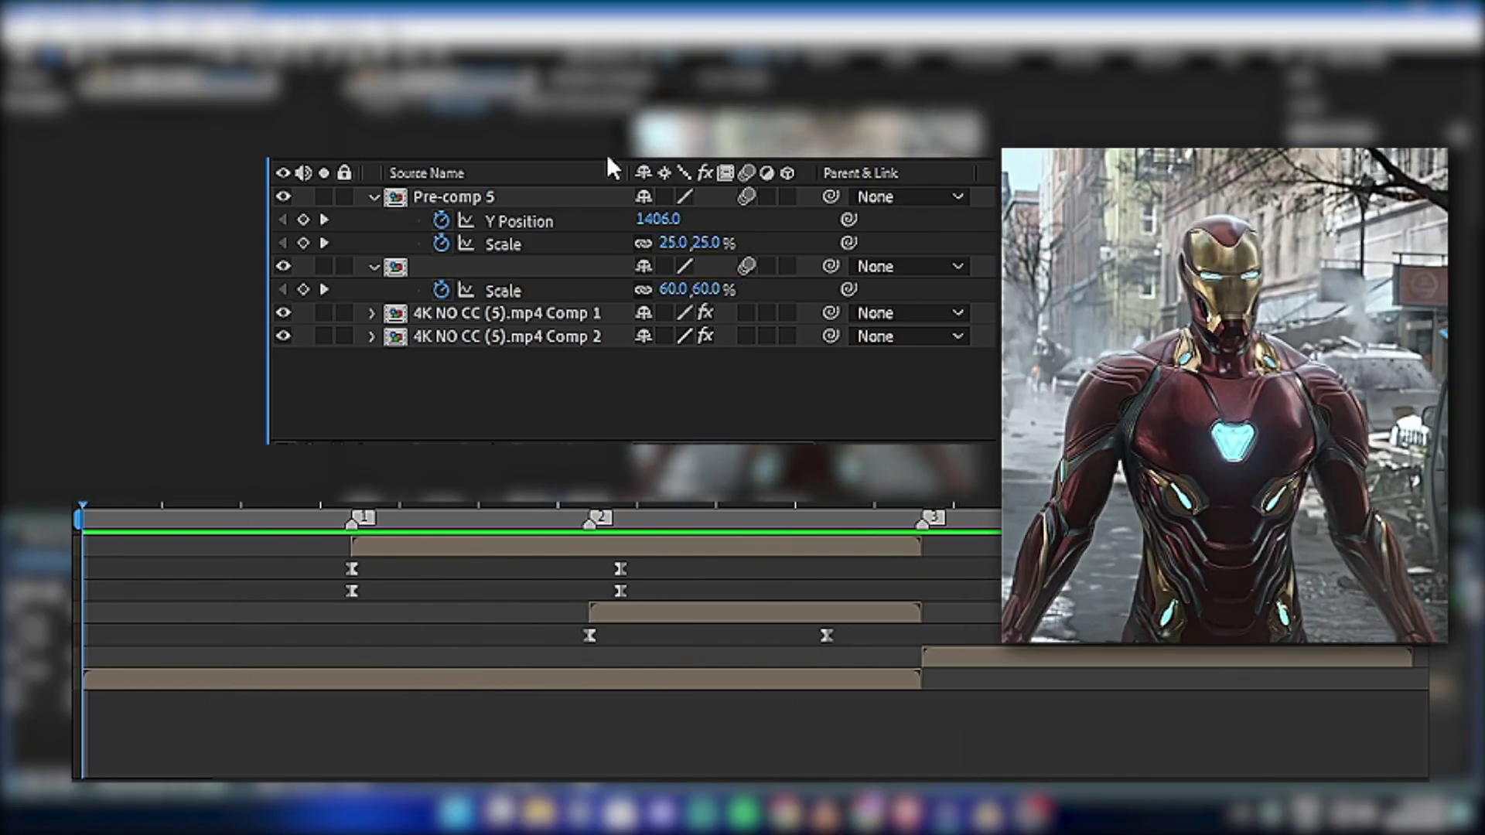
key("space")
left_click_drag(240, 507, 463, 532)
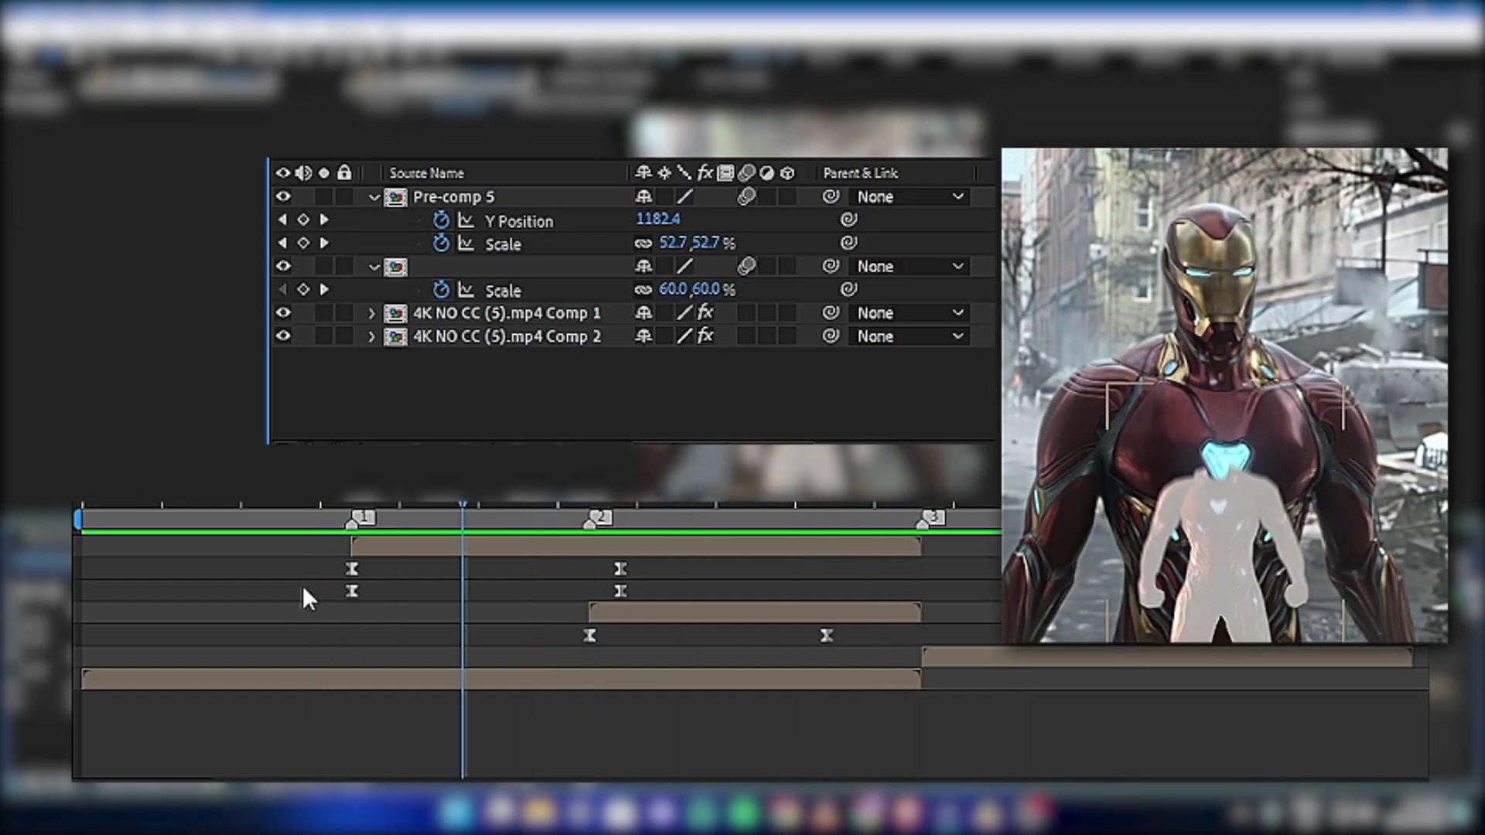
Display Pre-comp 5's Y Position and Scale keyframes in the Graph Editor and reshape the Scale curve to start fast and ease out.
left_click_drag(401, 571, 657, 573)
left_click_drag(240, 573, 663, 592)
key("shift+F3")
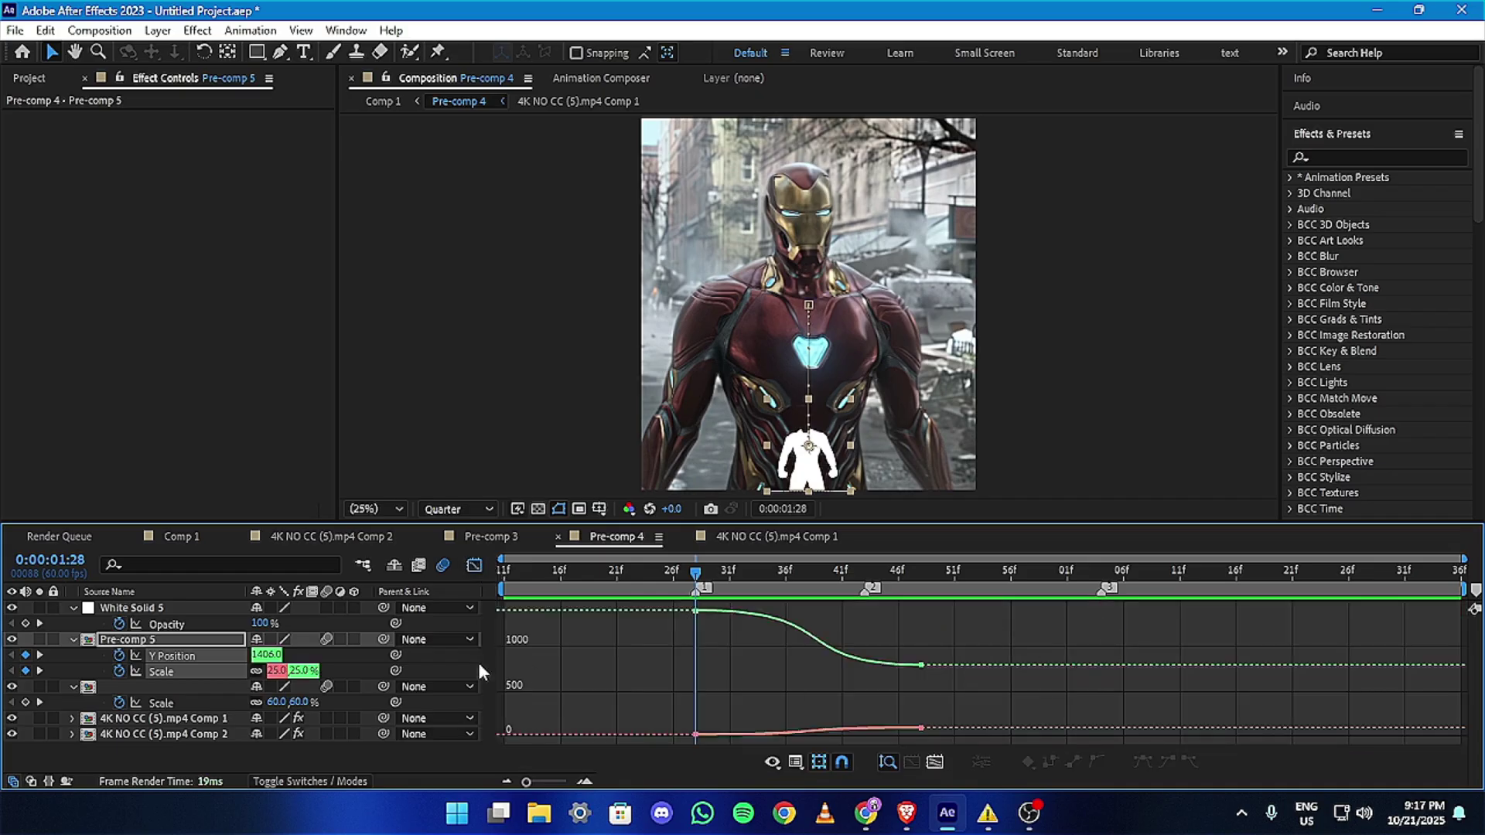
left_click(338, 663)
left_click(198, 670)
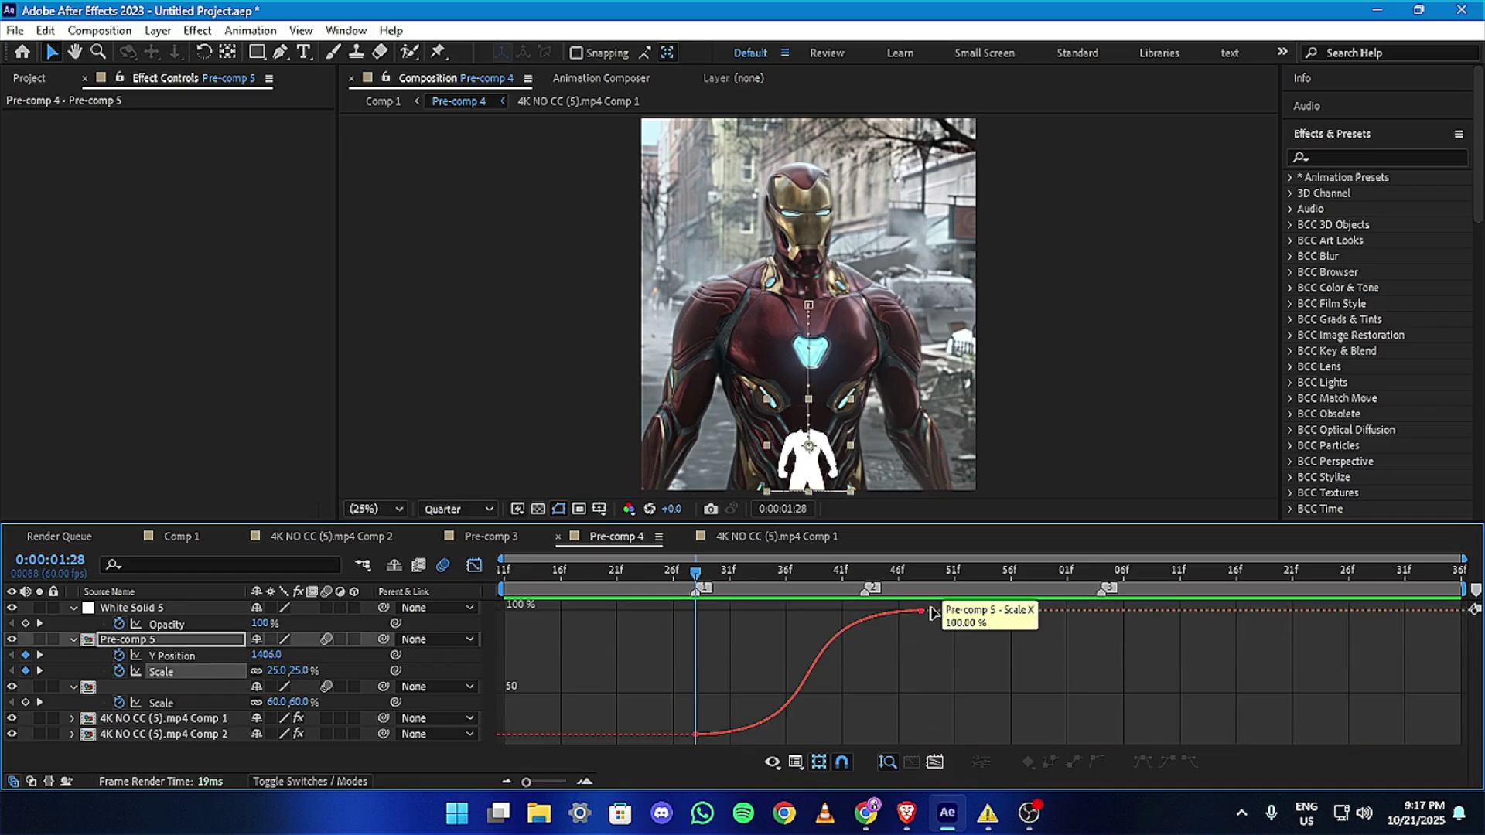
left_click_drag(851, 735, 633, 670)
Reshape Pre-comp 5's Y Position curve into a fast start with a long ease-out, and close the Graph Editor.
left_click(214, 657)
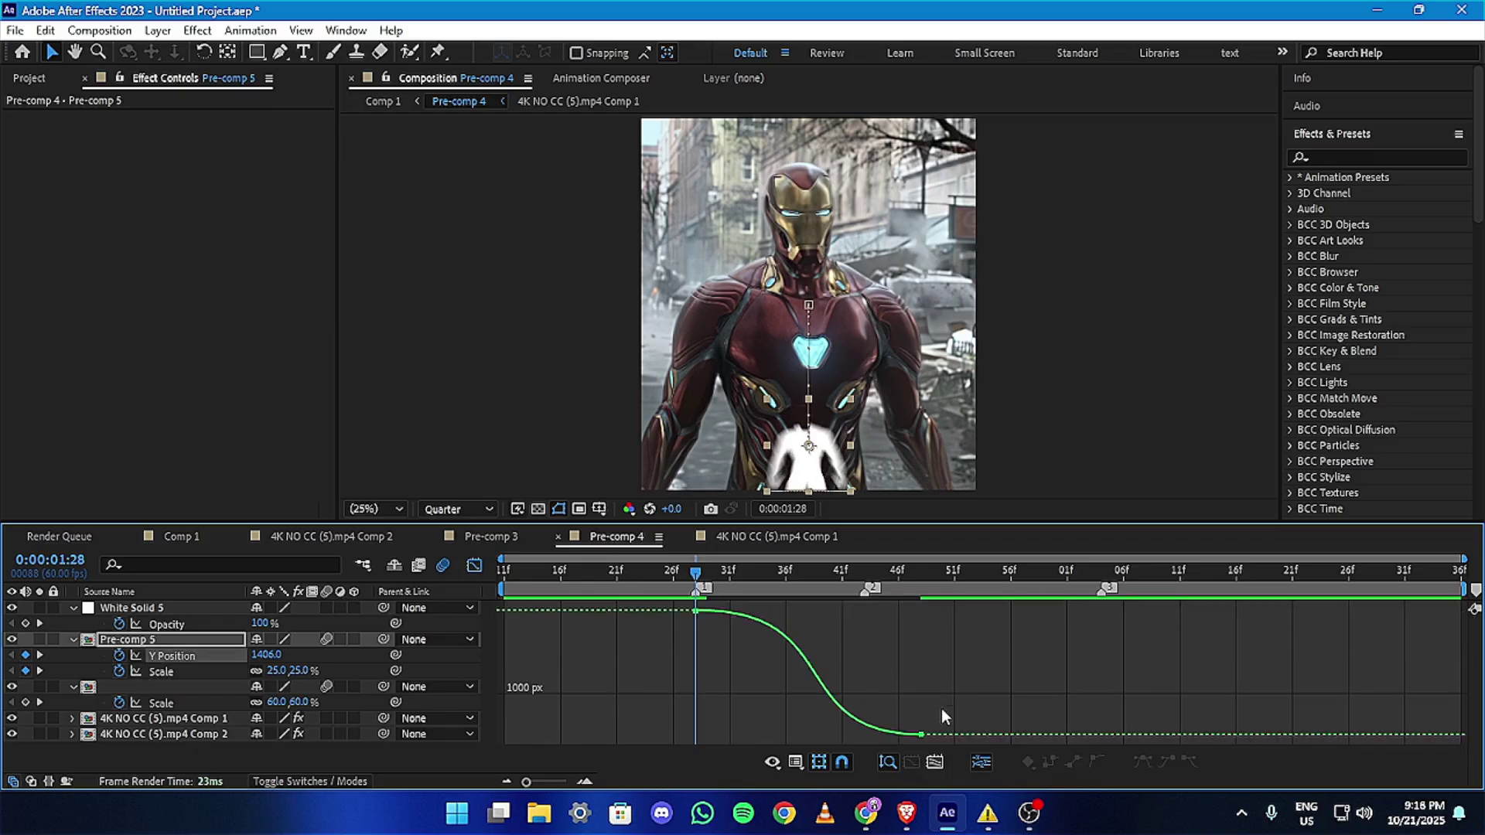
left_click(920, 733)
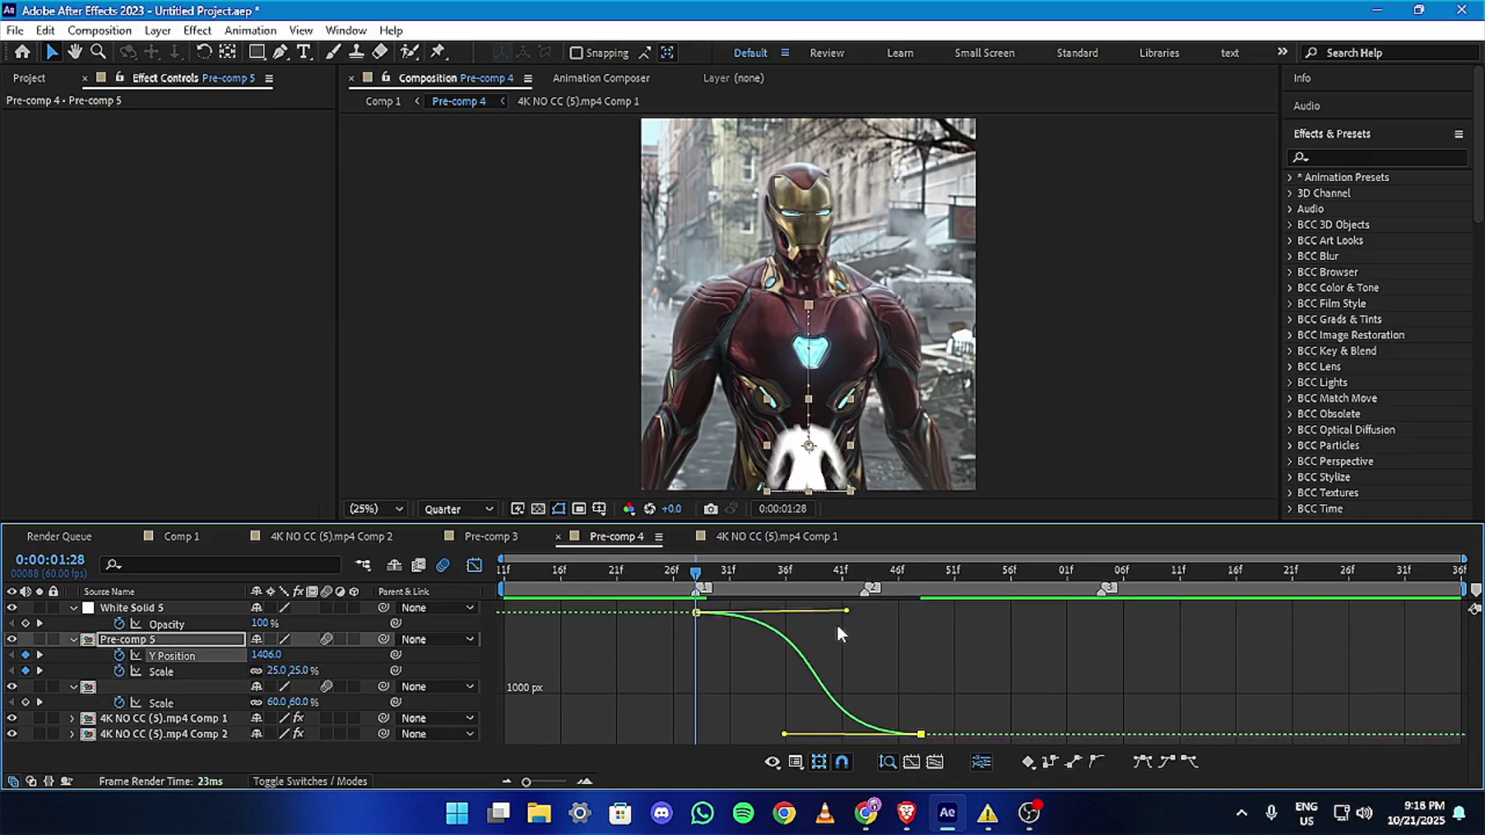
left_click_drag(846, 611, 624, 699)
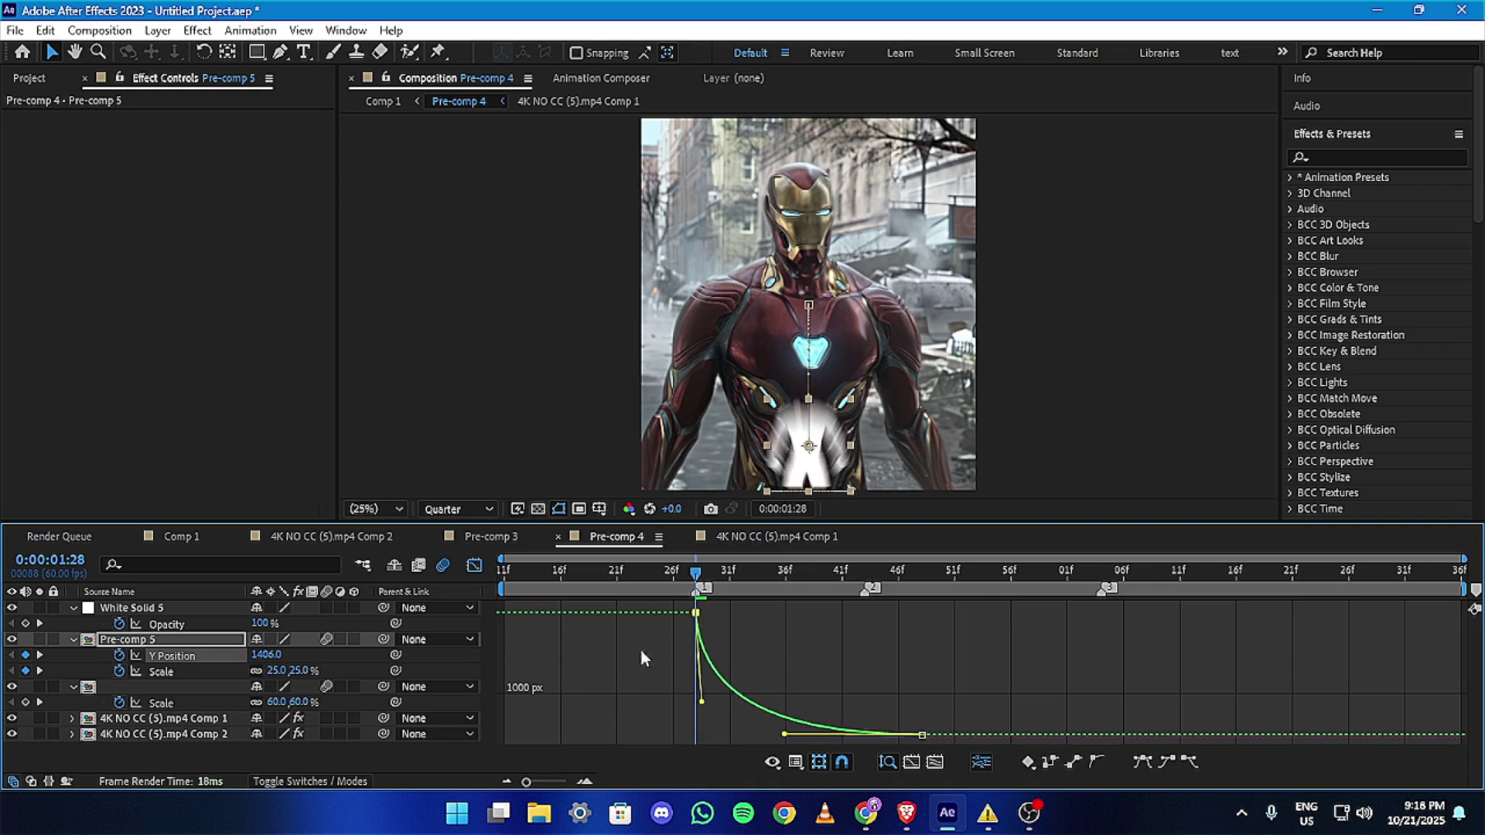
left_click_drag(669, 588, 740, 591)
left_click_drag(784, 735, 691, 685)
left_click_drag(734, 580, 901, 603)
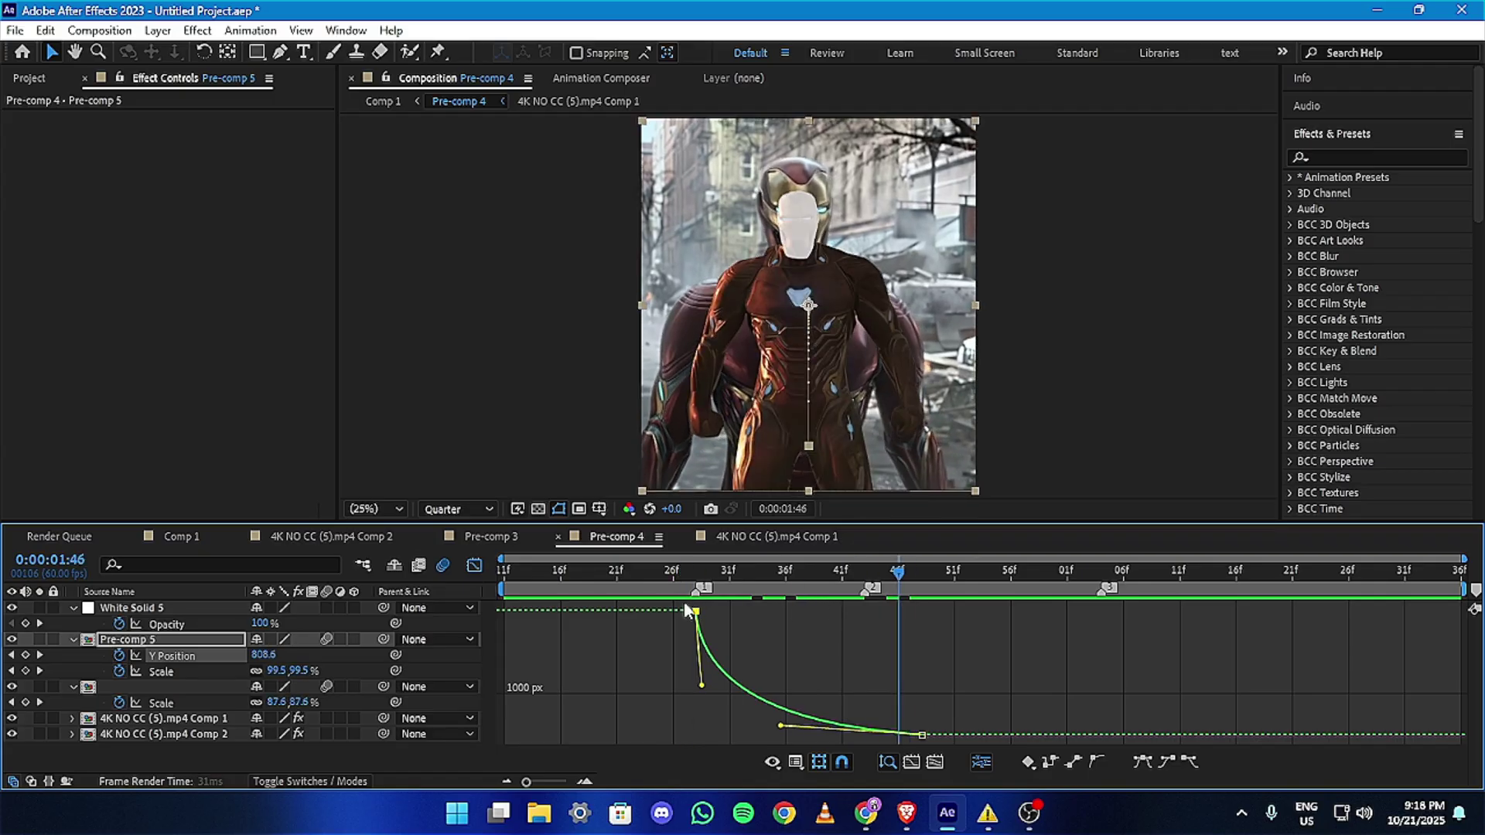
left_click(474, 565)
Preview the eased motion, add an adjustment layer starting at 0:00:01:54 and apply S_Shake to it.
left_click(560, 571)
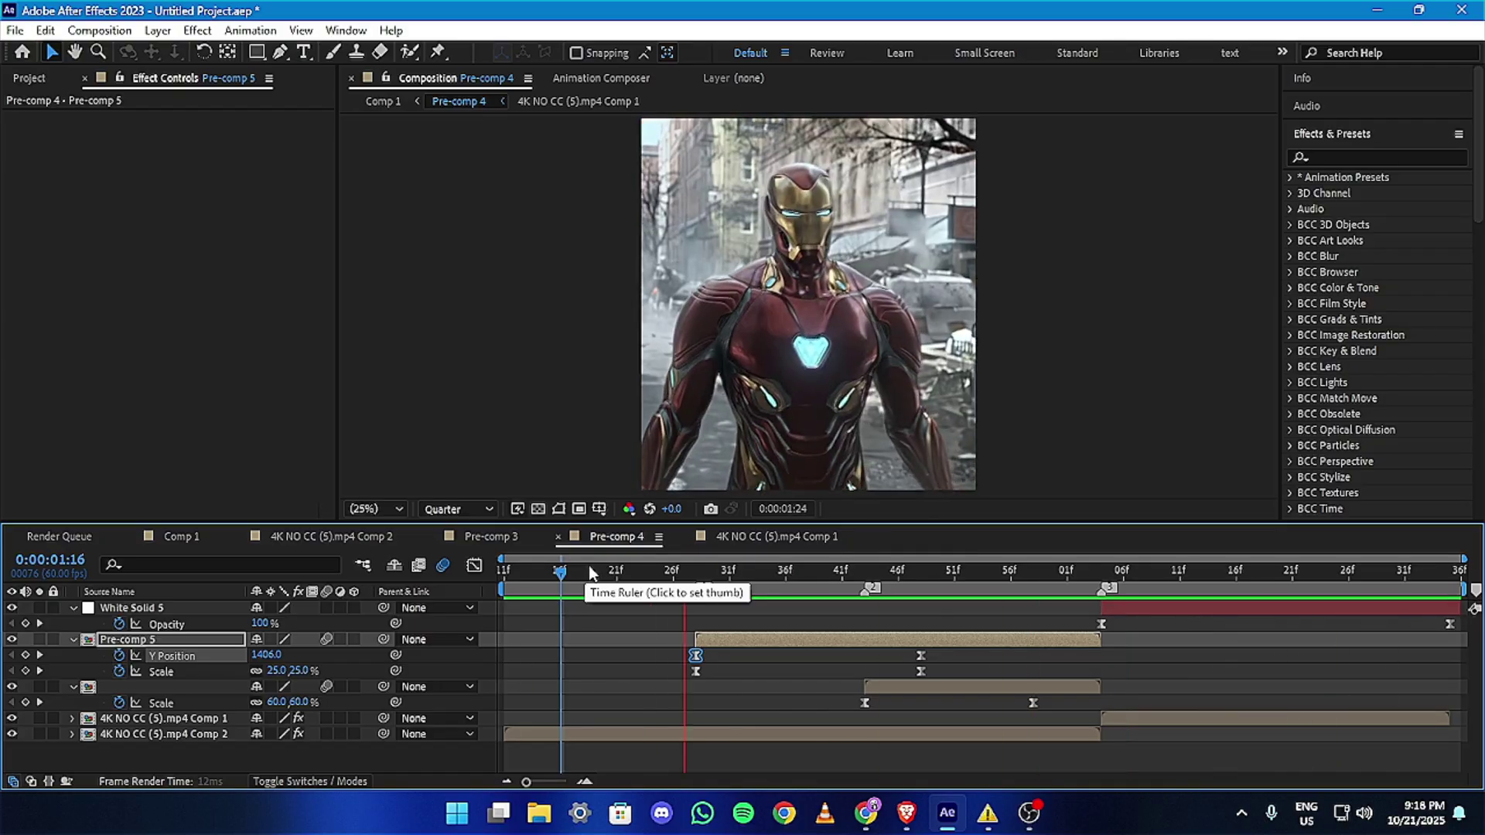
left_click_drag(588, 573, 989, 576)
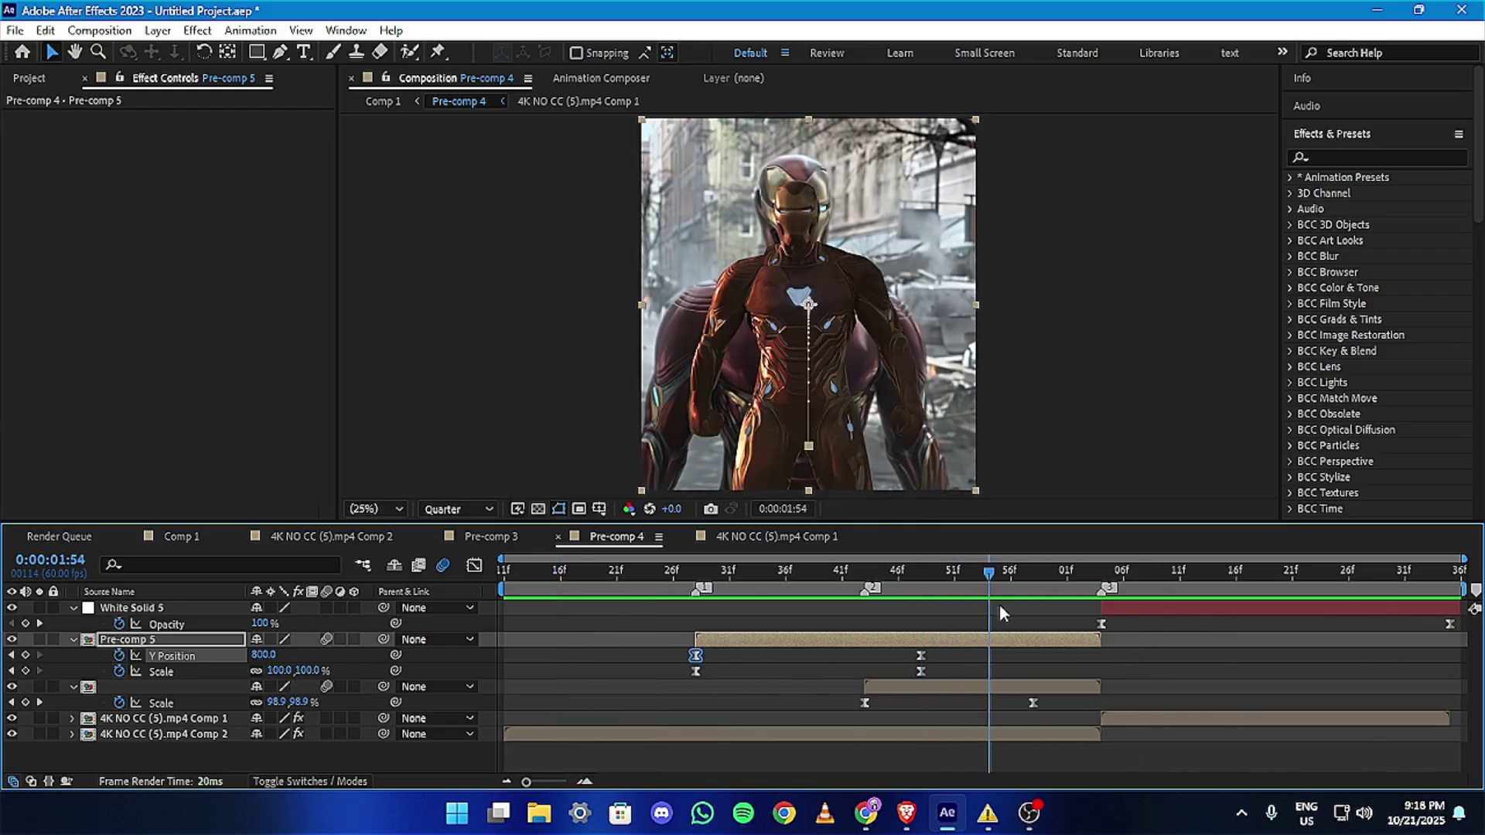
key("ctrl+alt+y")
key("ctrl+space")
type("s_s")
left_click(945, 681)
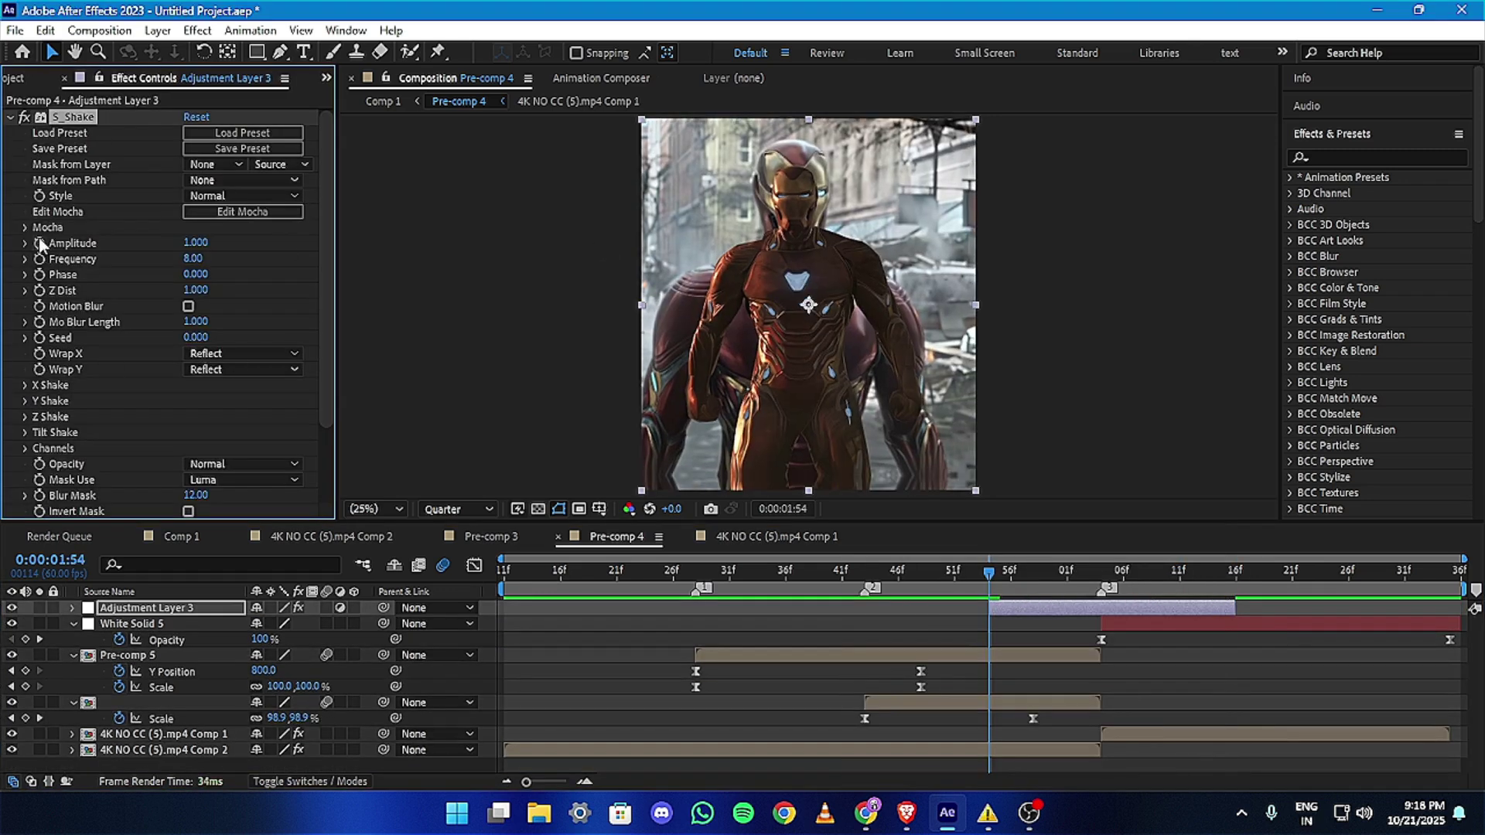
Keyframe S_Shake at marker 3 with Amplitude 0.6 and Frequency 8.
right_click(1102, 590)
left_click(1152, 649)
left_click(196, 244)
type("0.6")
key("Return")
left_click(195, 258)
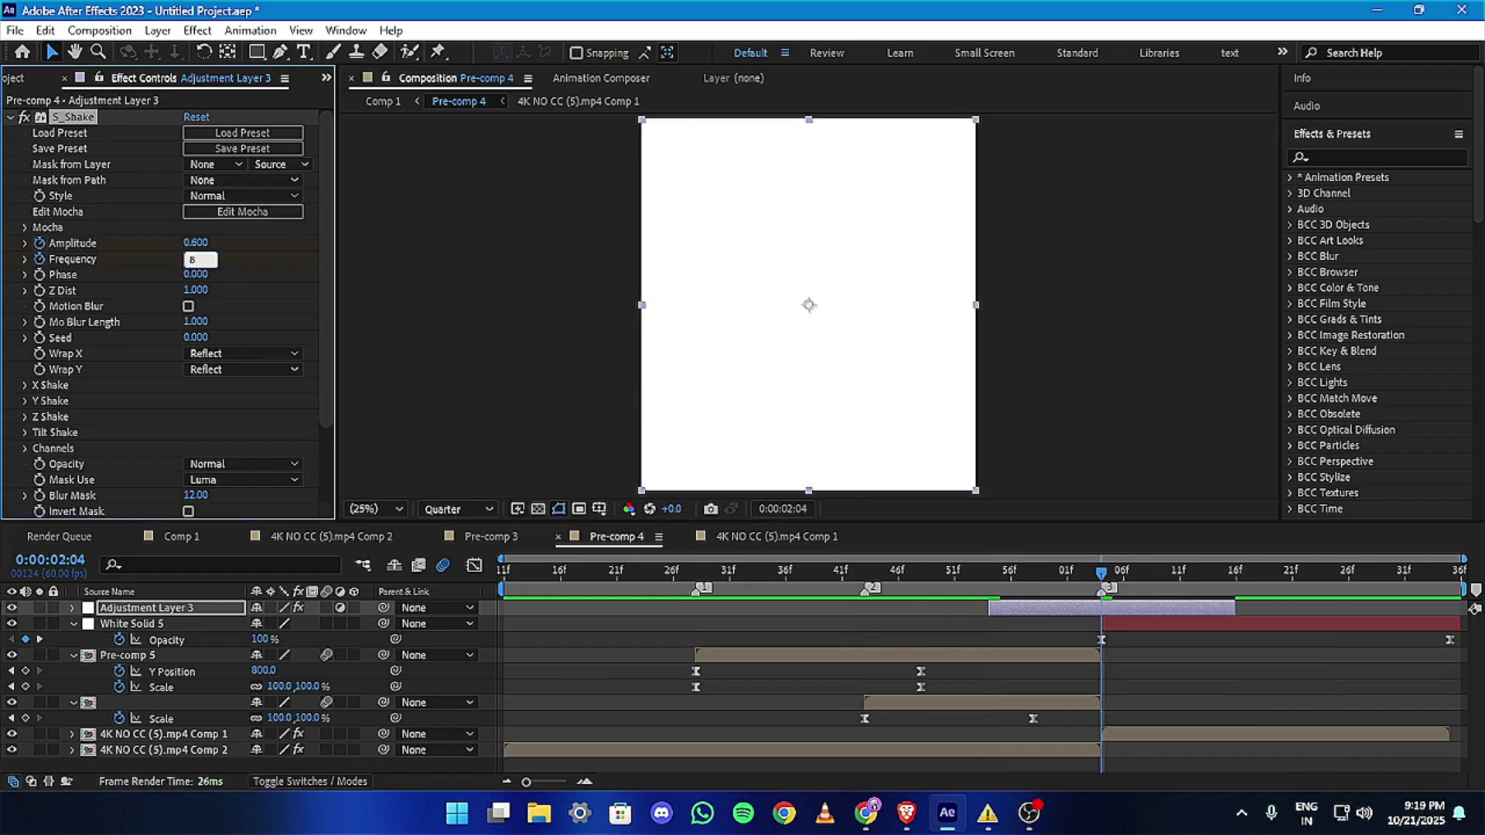
type("8")
key("Return")
Copy the starting S_Shake Amplitude and Frequency keyframes and paste them at the adjustment layer's out point.
key("u")
left_click_drag(967, 628, 1013, 657)
key("ctrl+c")
key("o")
key("ctrl+v")
Search the available effects for "moti".
left_click_drag(1045, 573, 1027, 600)
key("ctrl+space")
type("moti")
key("Escape")
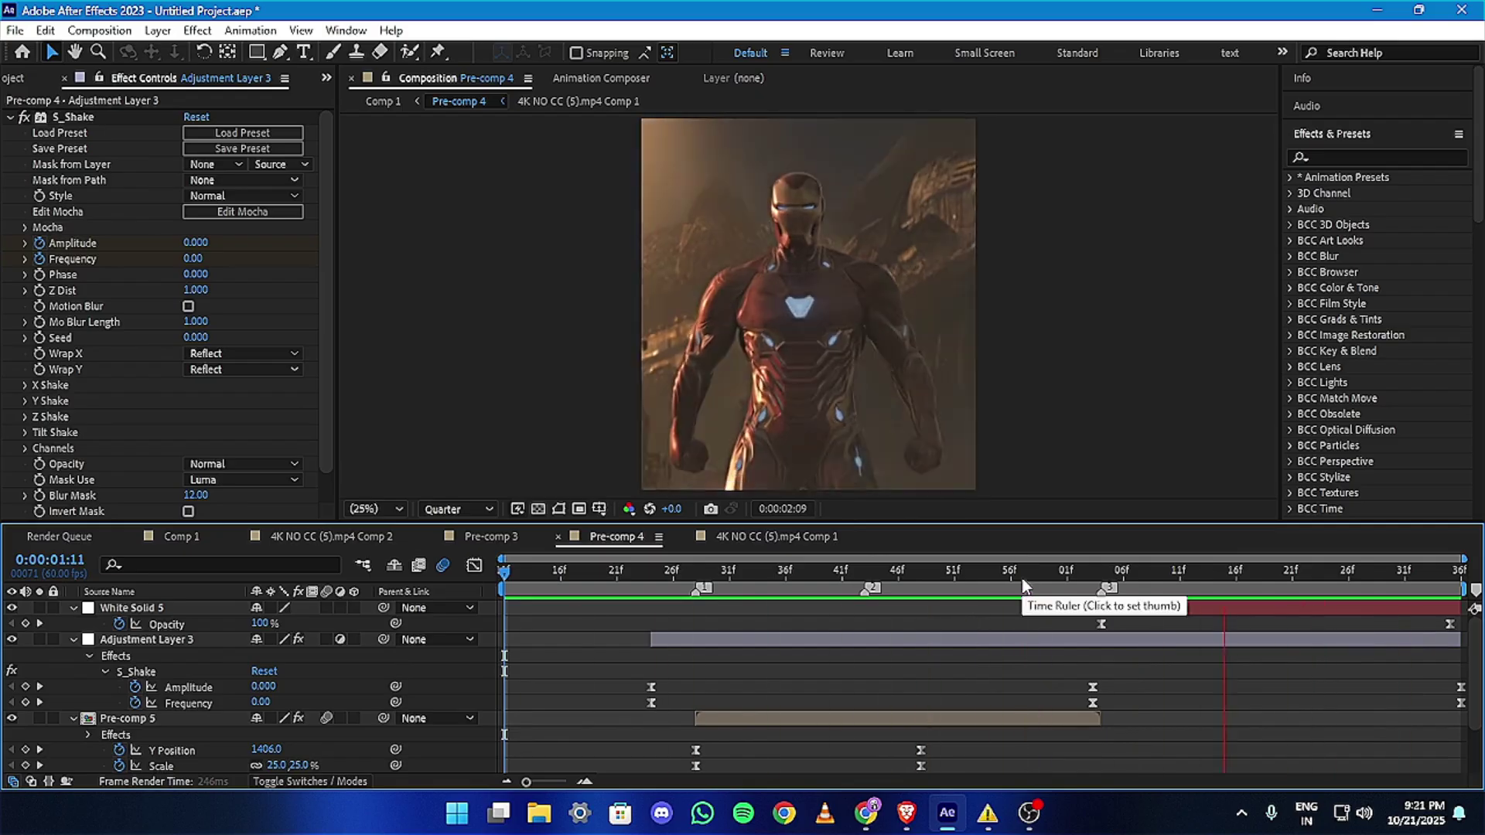
Play back the complete transition with the camera shake.
key("space")
left_click_drag(565, 588, 364, 577)
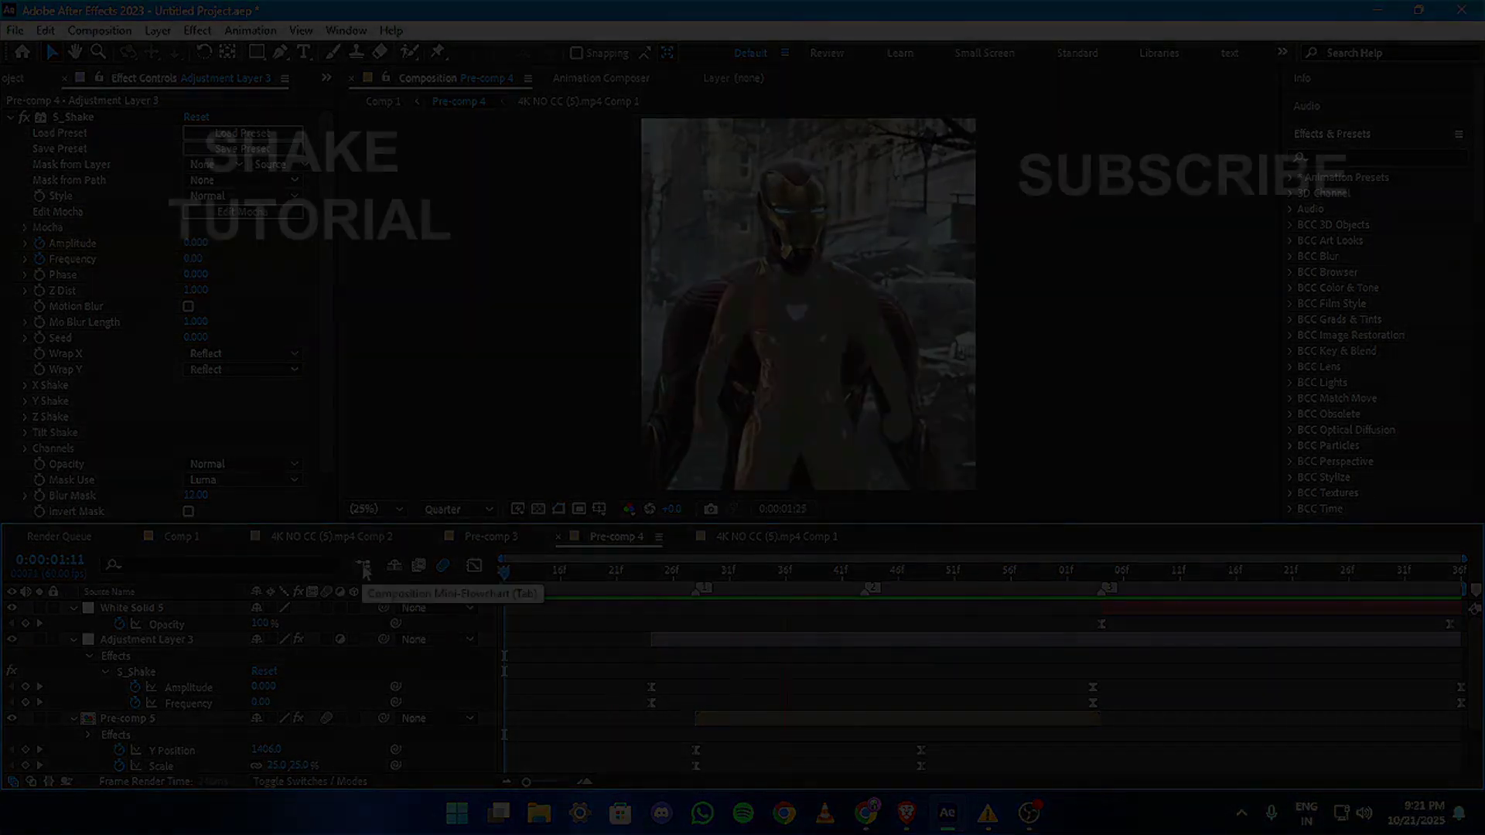